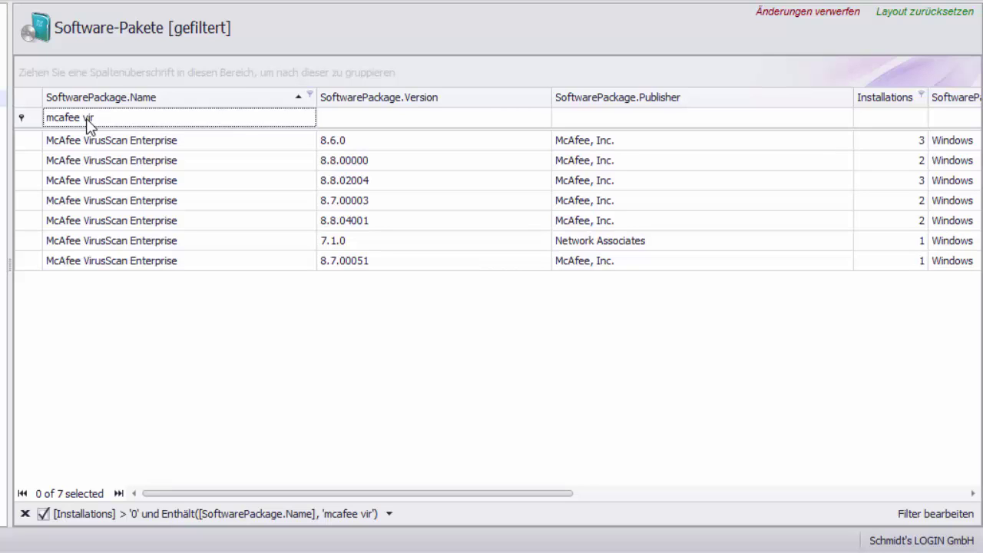
Open McAfee VirusScan Enterprise version 8.6.0 and filter its Installed column to "(Leerfelder)"
double_click(106, 146)
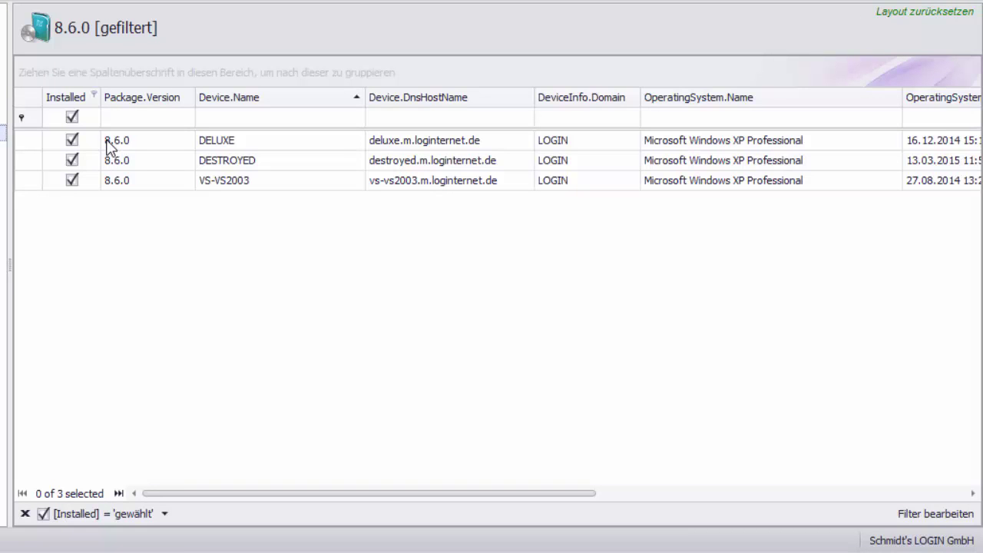
left_click(93, 94)
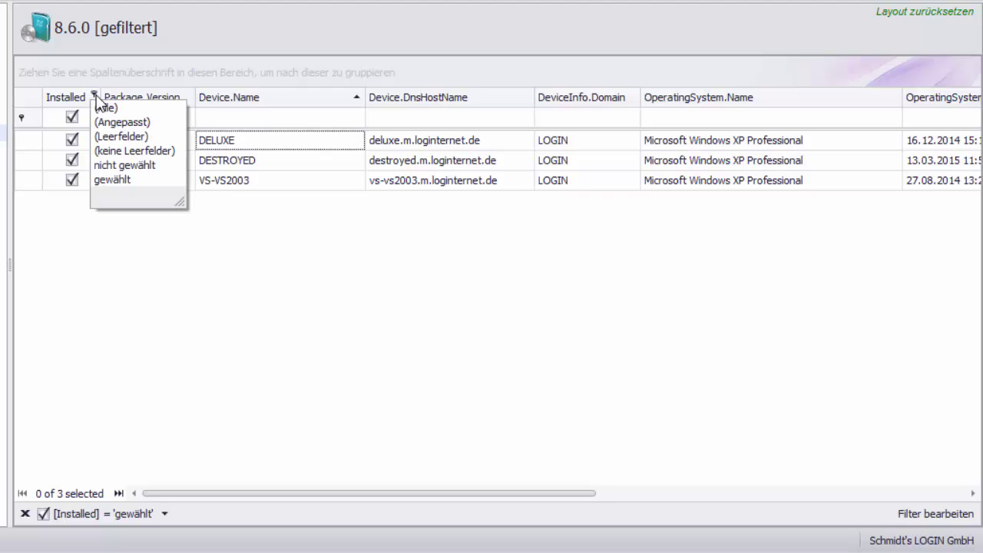
left_click(121, 136)
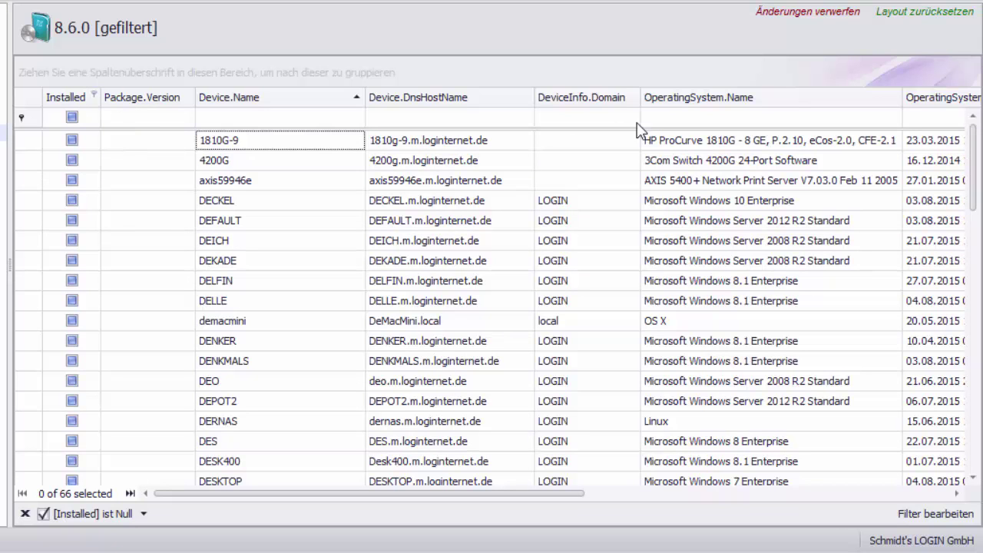
Filter the device list to operating system names containing "windows" and domains containing "login"
left_click(673, 122)
type("window")
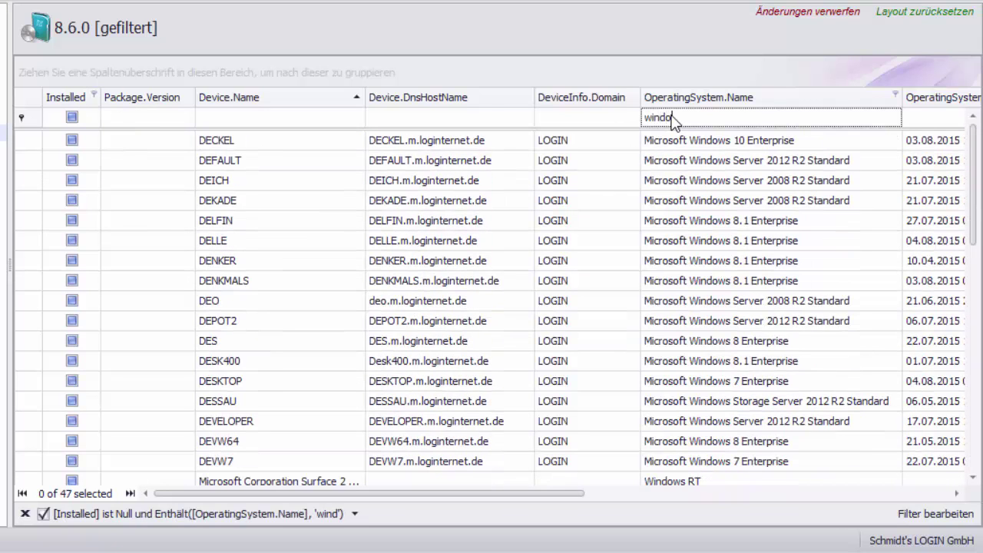
type("s")
left_click(582, 121)
type("login")
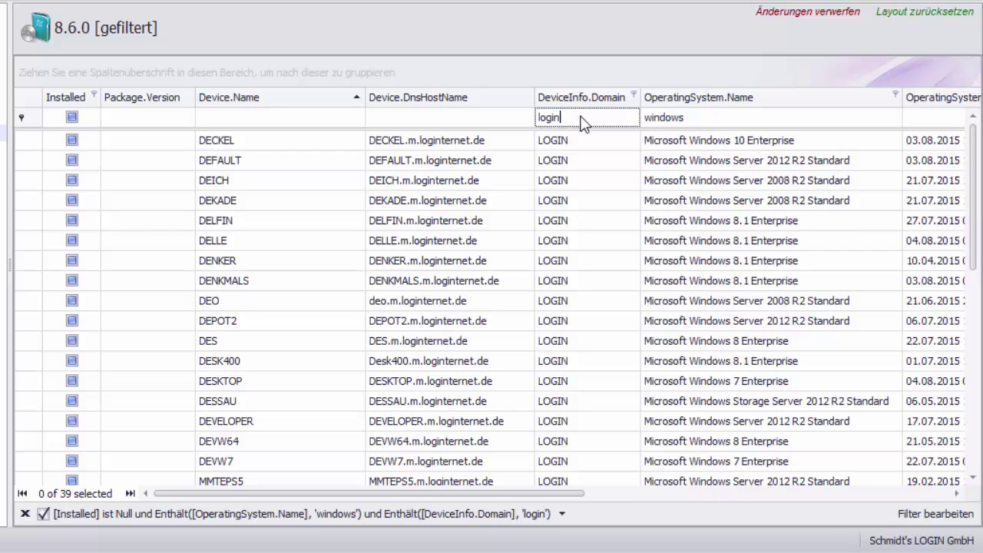
Reset the Installed filter to "(Alle)" and sort the devices by package version in descending order
left_click(95, 96)
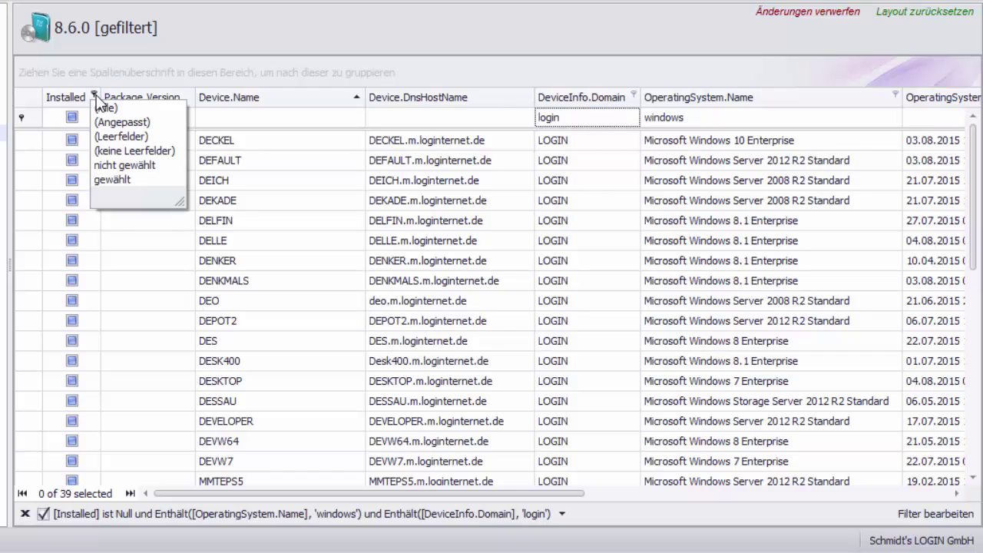
left_click(105, 108)
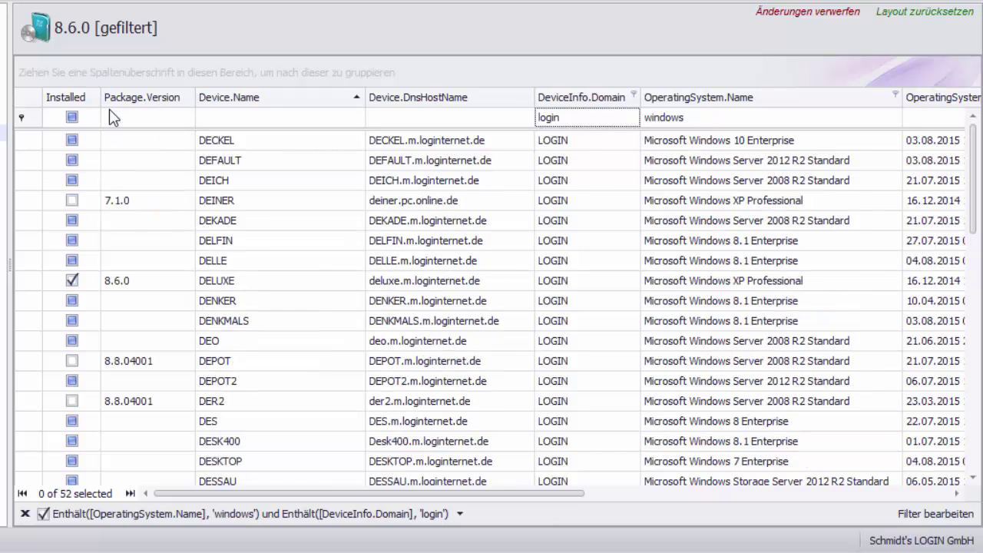
left_click(150, 104)
left_click(150, 104)
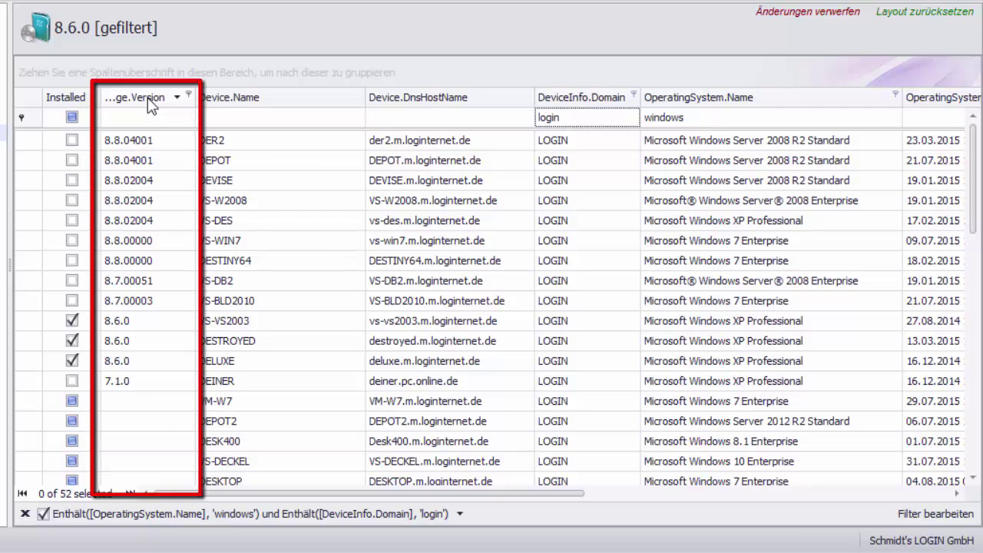
Filter the Installed column to "gewählt" to view devices with this version, and reset it to "(Alle)"
left_click(93, 96)
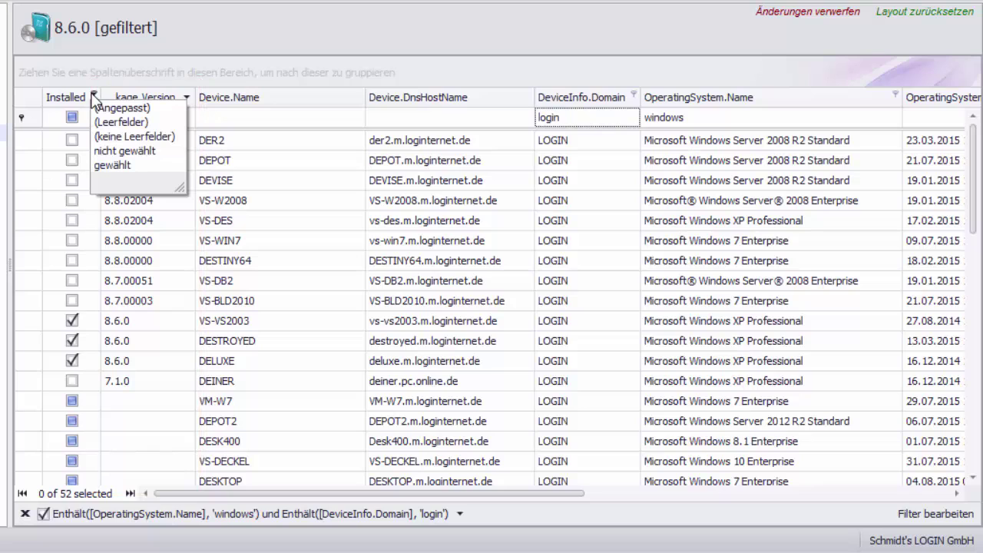
left_click(145, 171)
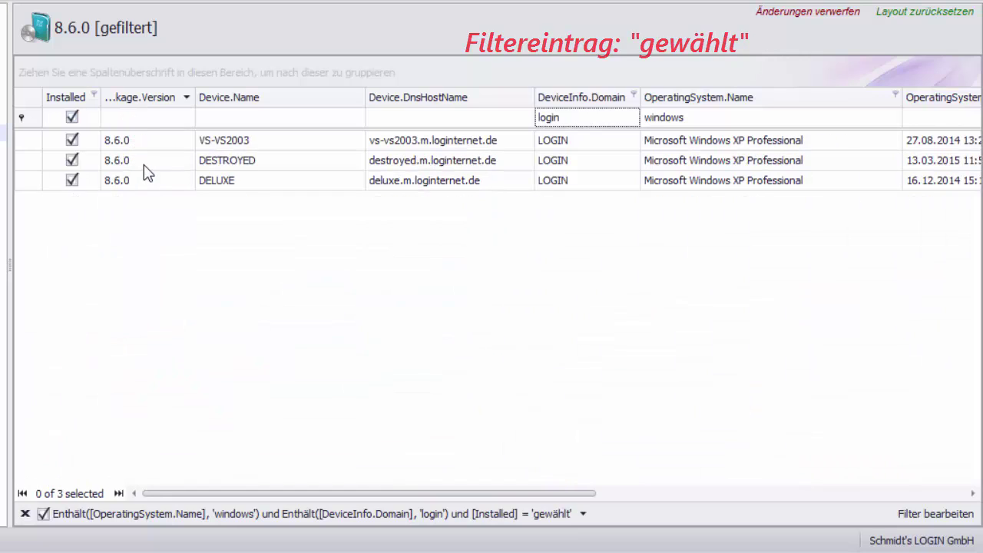
left_click(94, 95)
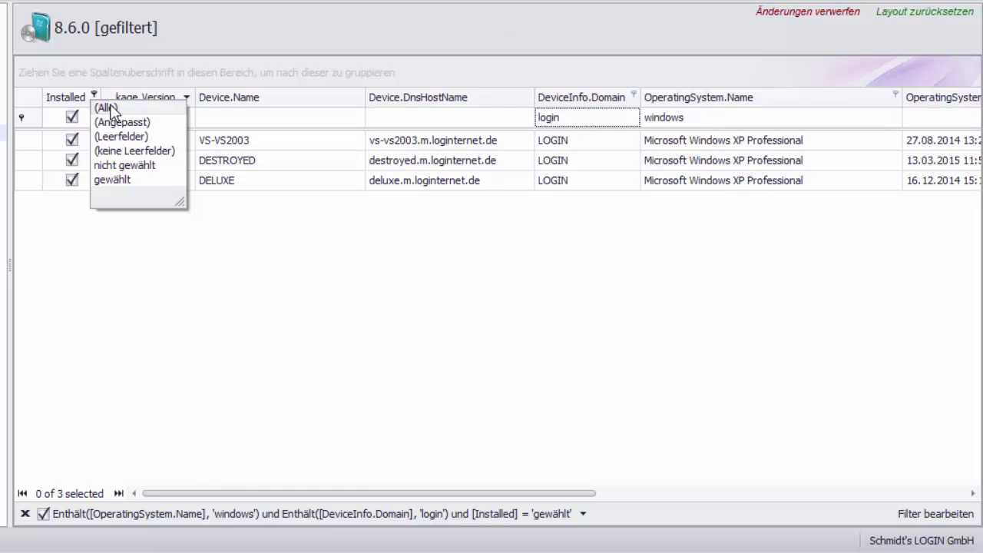
left_click(106, 108)
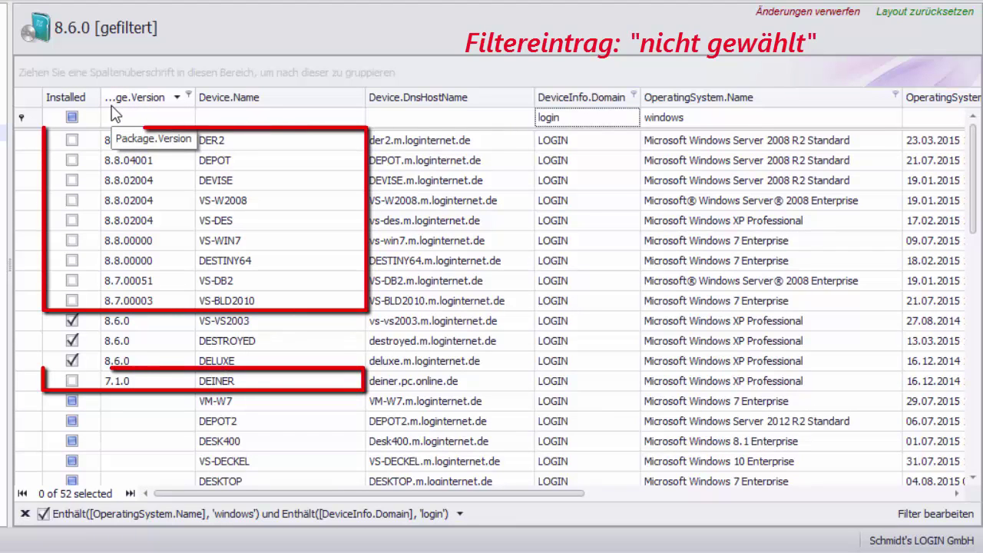
Filter the Installed column to "nicht gewählt" to view devices with other versions, and reset it to all entries
left_click(94, 94)
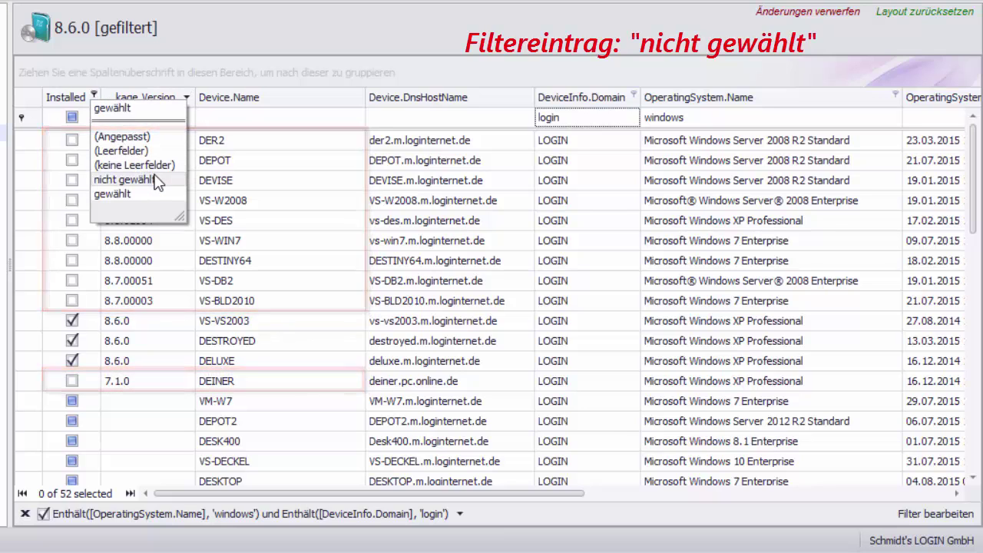
left_click(122, 179)
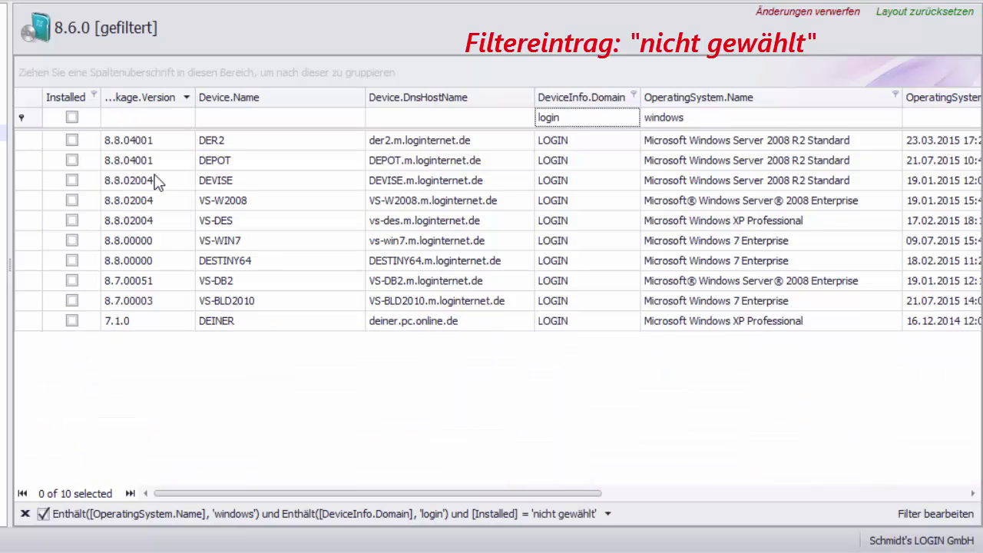
left_click(95, 96)
left_click(122, 134)
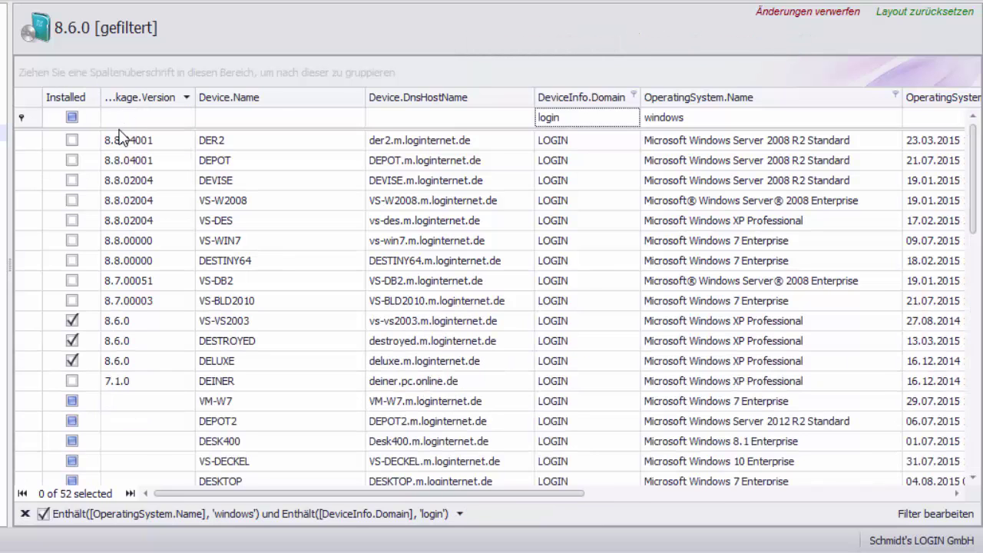
Filter the Installed column to "(keine Leerfelder)" to view devices with any version, and reset it to "(Alle)"
left_click(94, 95)
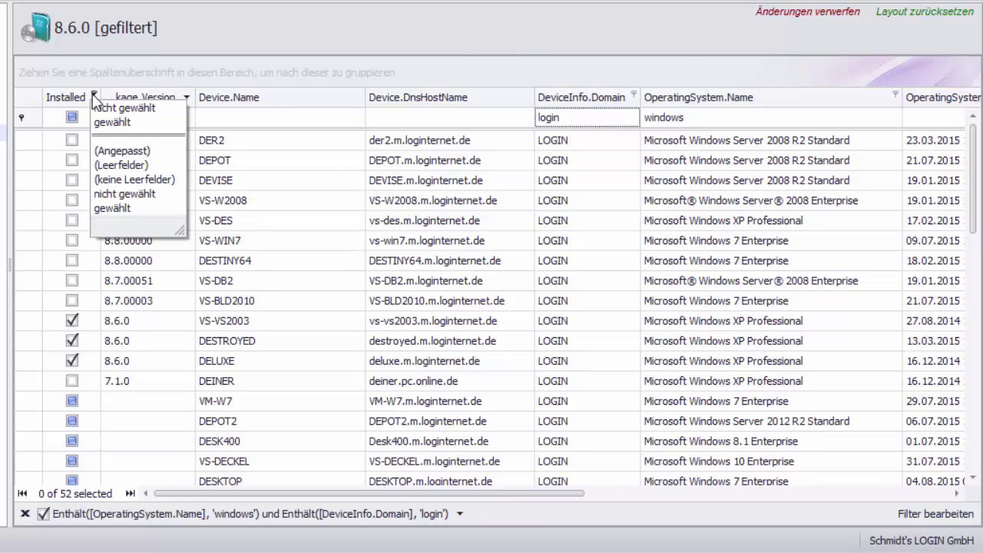
left_click(134, 180)
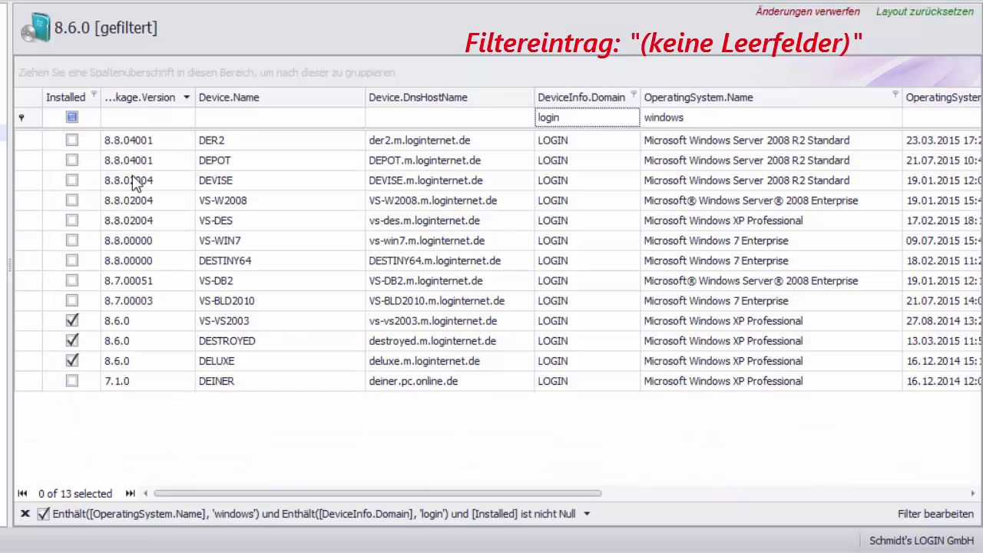
left_click(94, 95)
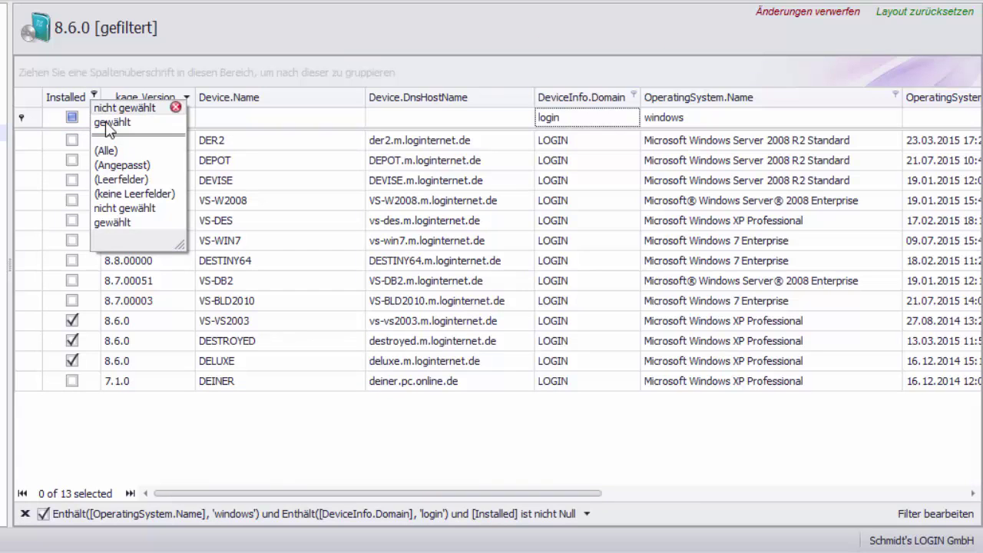
left_click(117, 149)
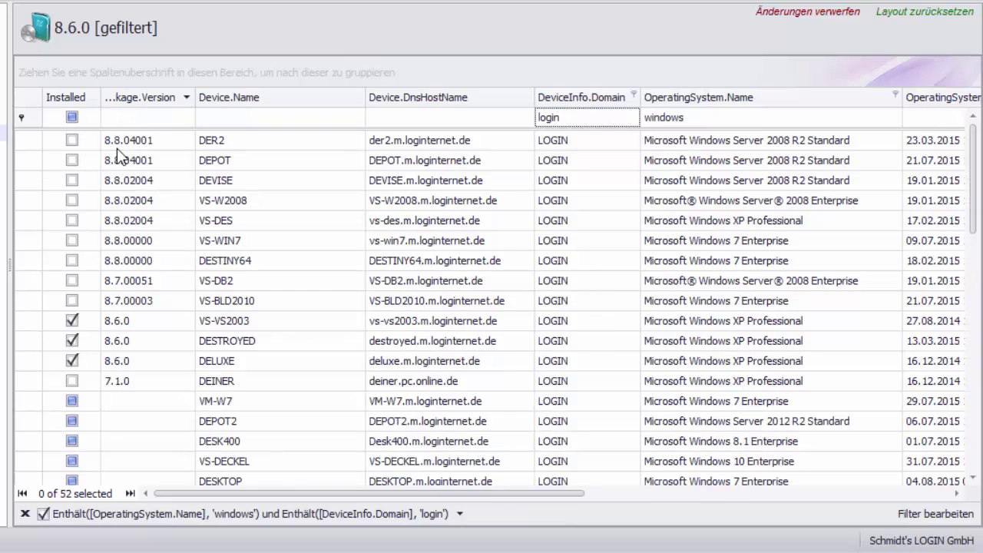
Filter the Installed column to "(Leerfelder)" to list the login-domain Windows devices without any version of the package
left_click(94, 95)
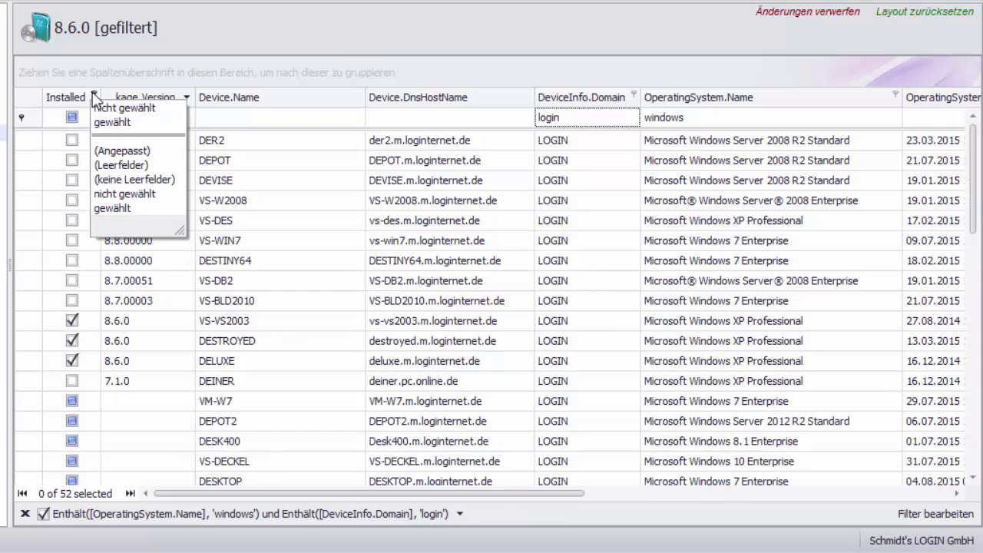
left_click(123, 167)
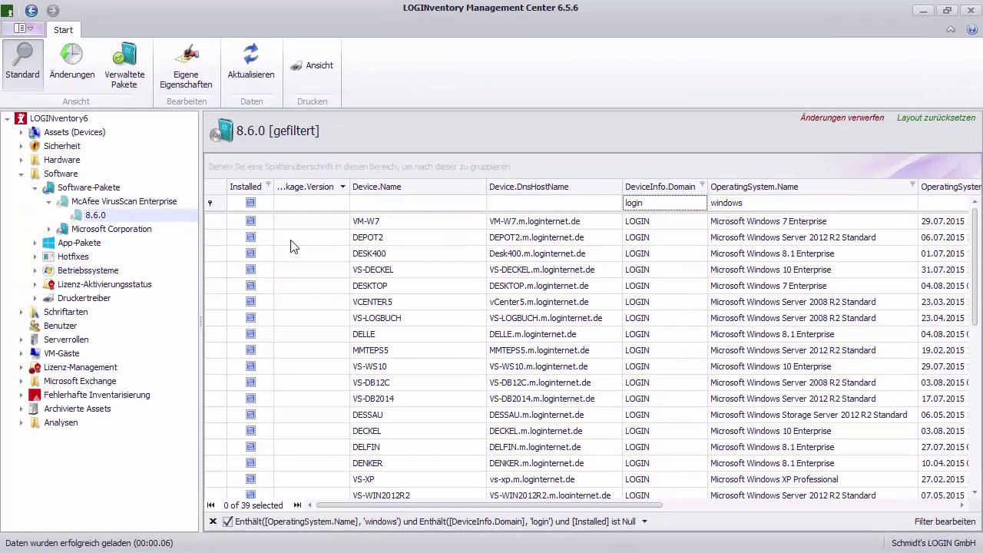
Create a new query under Analysen and include the Name property of the Device table
right_click(69, 424)
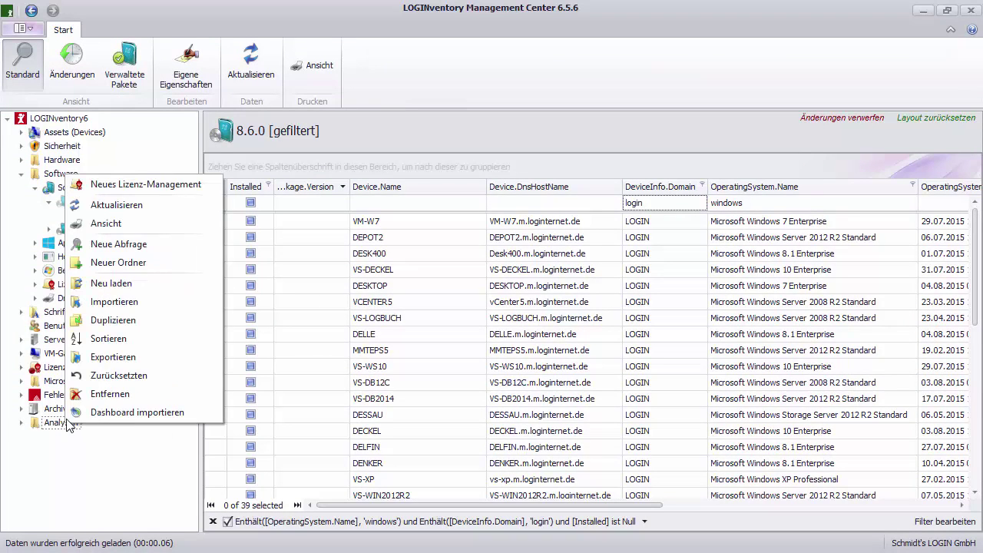
left_click(136, 244)
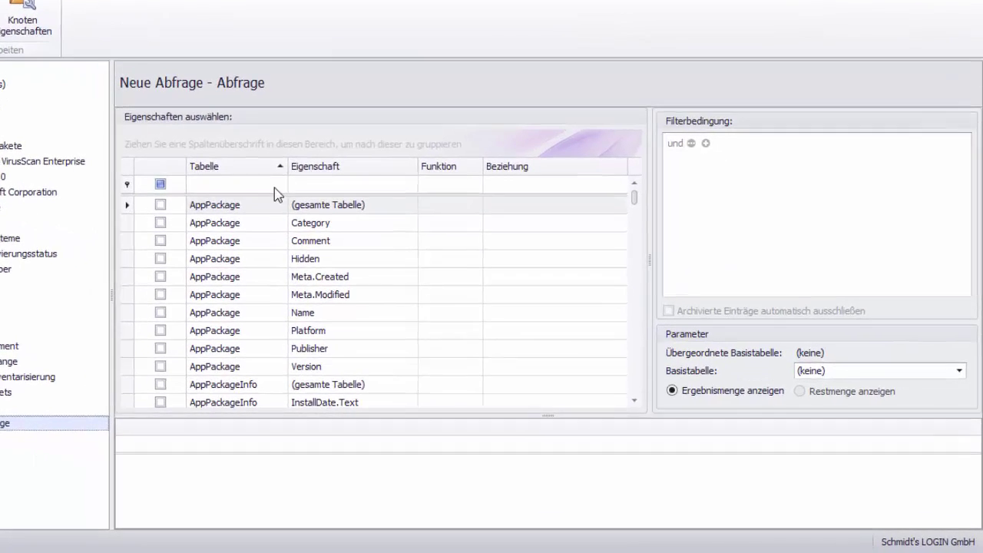
left_click(384, 222)
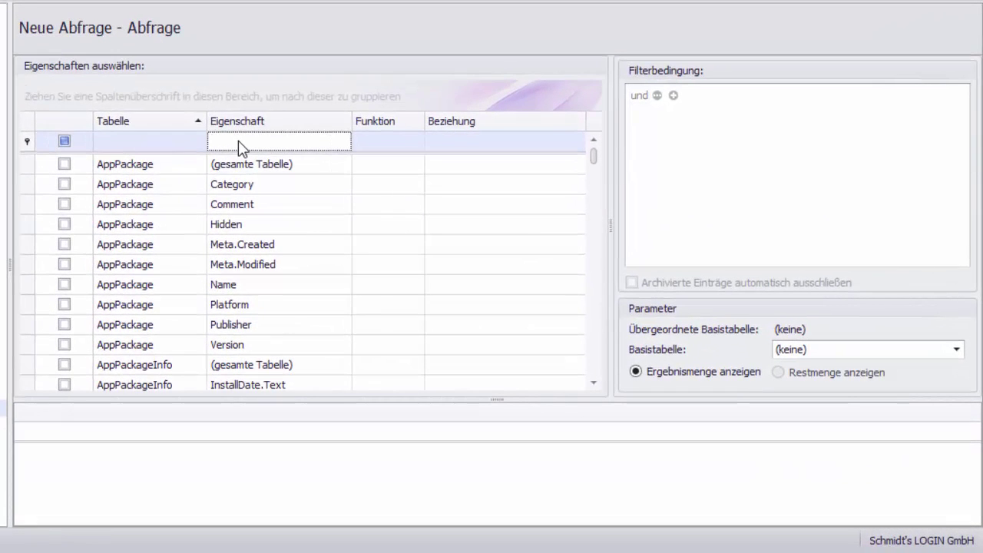
type("name")
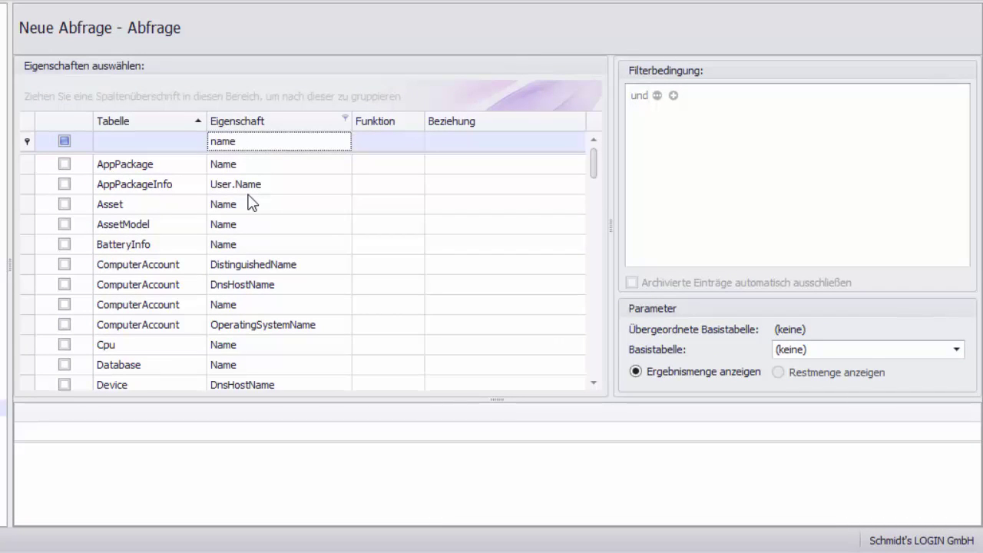
left_click_drag(594, 162, 594, 185)
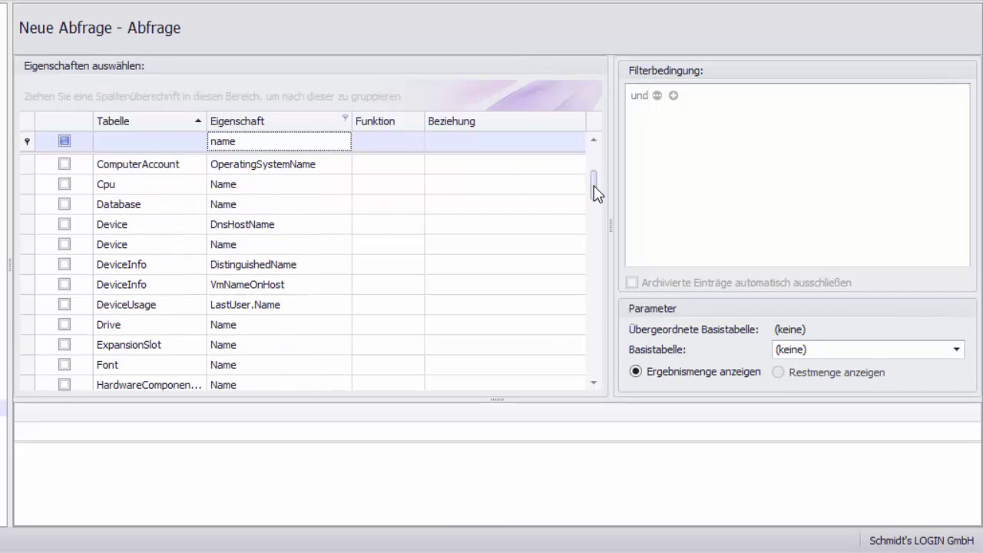
left_click(65, 244)
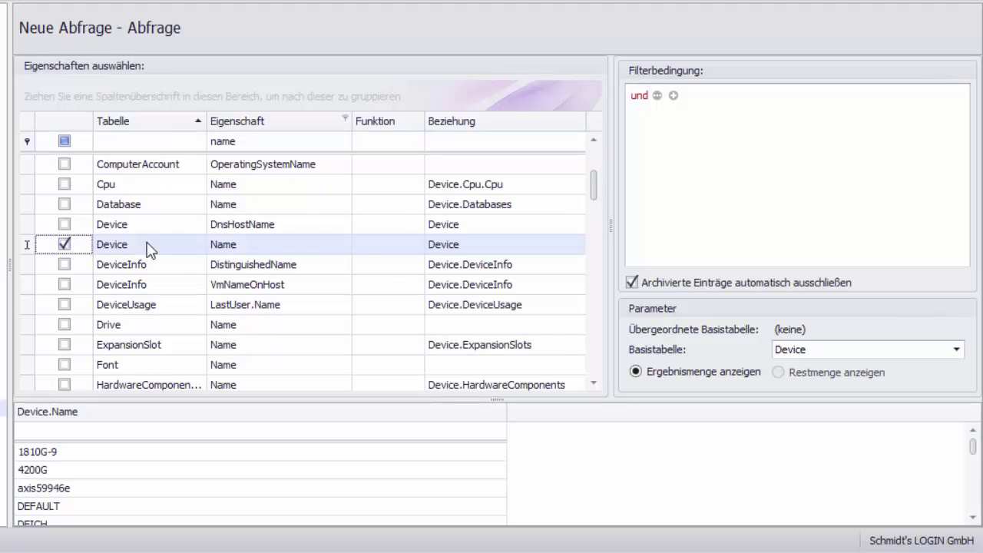
Add the OperatingSystem Name and DeviceInfo Domain properties to the new query
left_click_drag(594, 185, 599, 255)
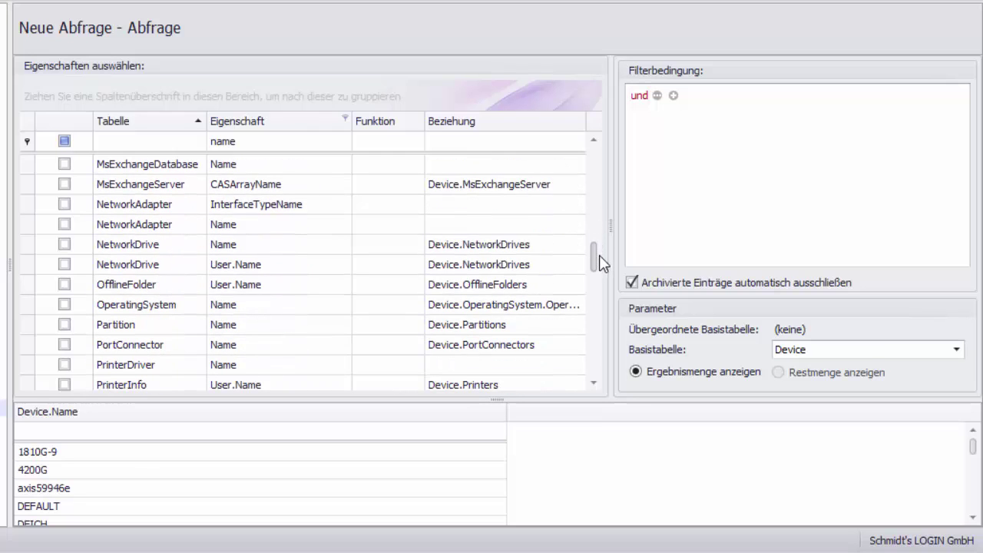
left_click(64, 306)
left_click(259, 144)
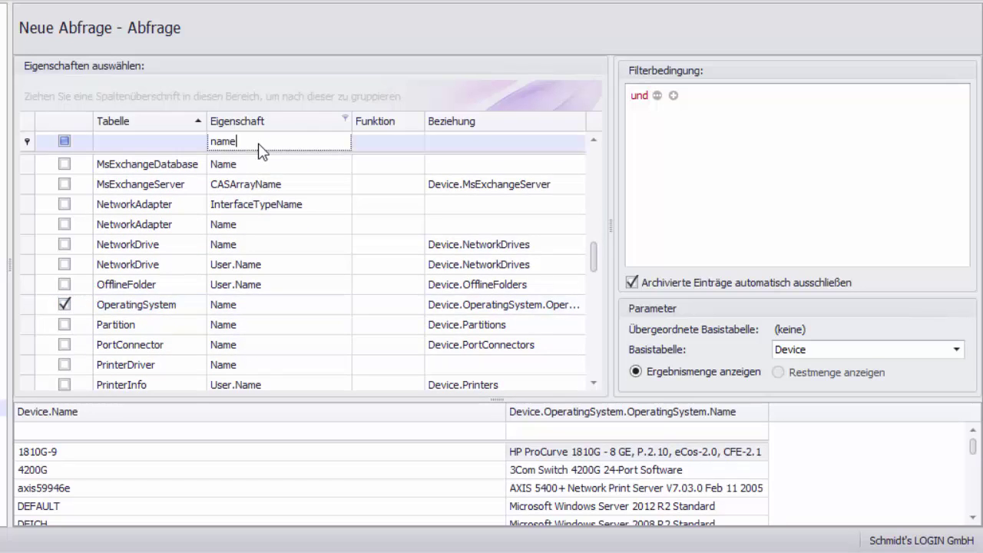
key("BackSpace")
key("BackSpace")
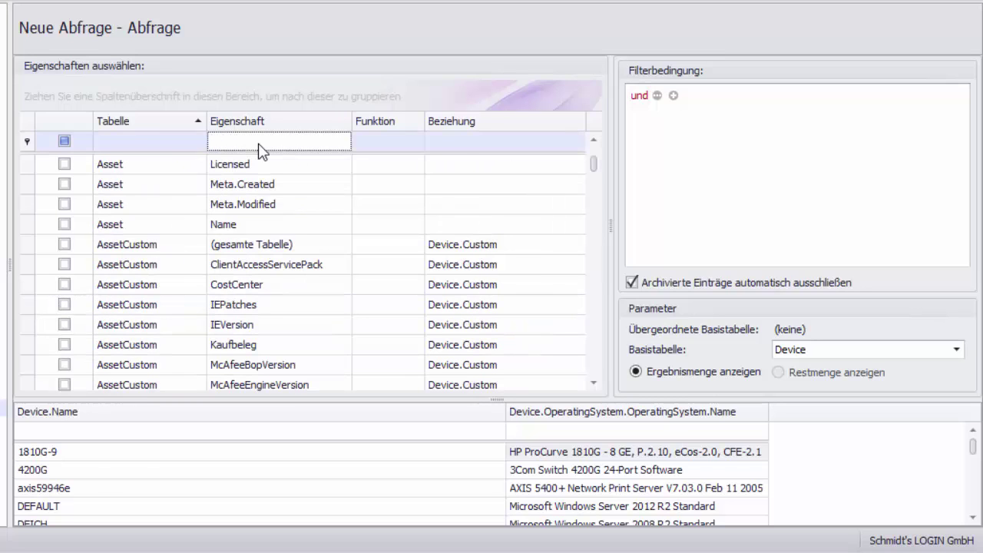
type("domain")
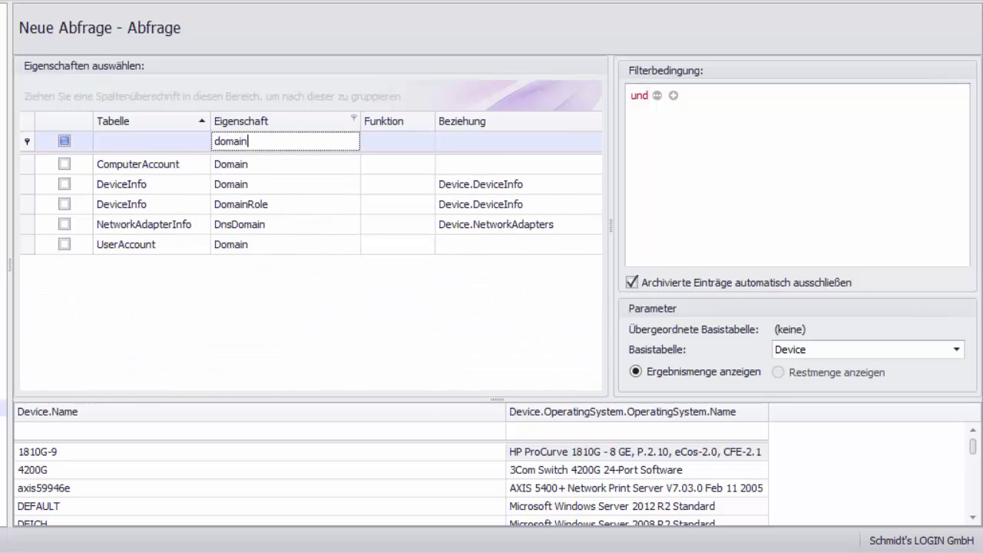
left_click(65, 185)
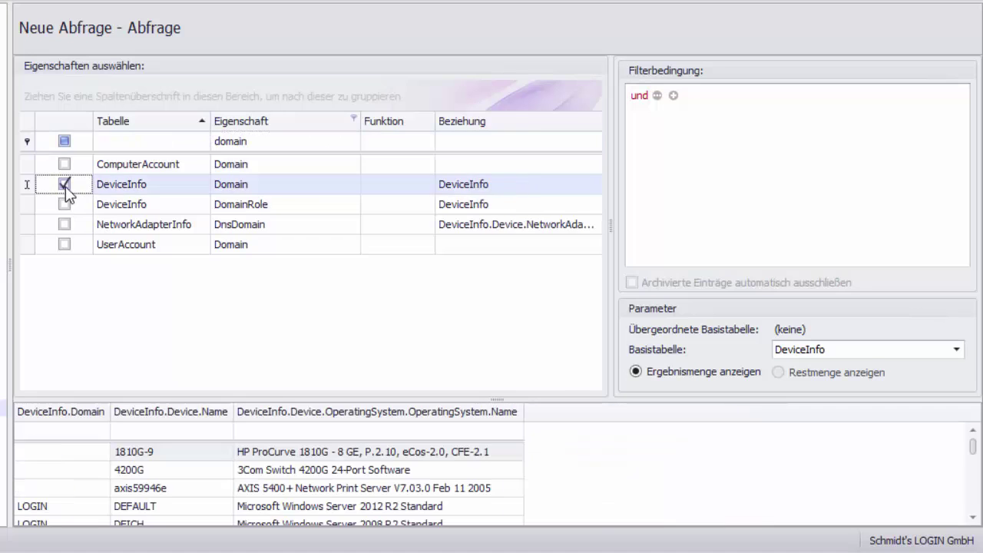
Clear the "domain" property filter, restrict the property list to the selected entries, and select the DeviceInfo row
left_click(254, 142)
key("BackSpace")
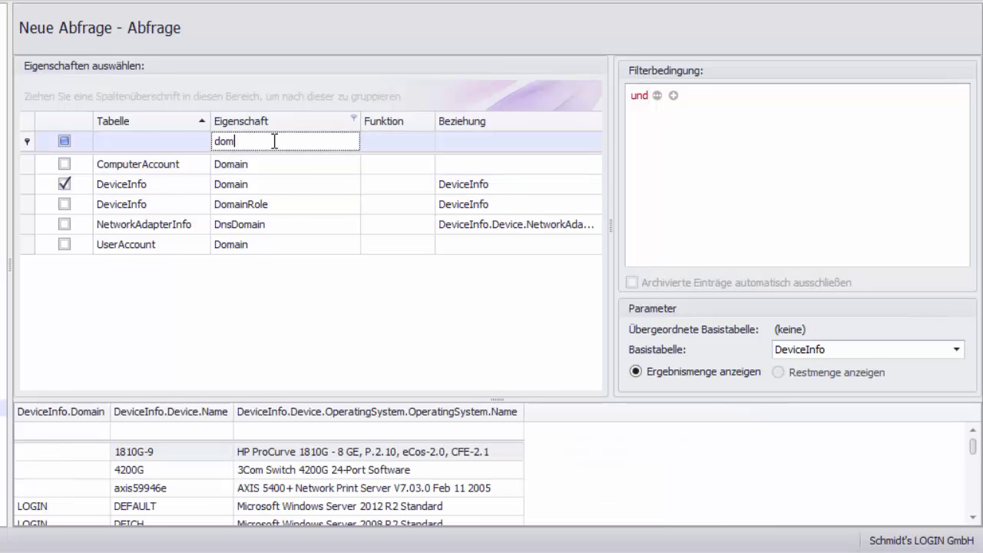
key("BackSpace")
key("BackSpace")
key("BackSpace")
left_click(64, 143)
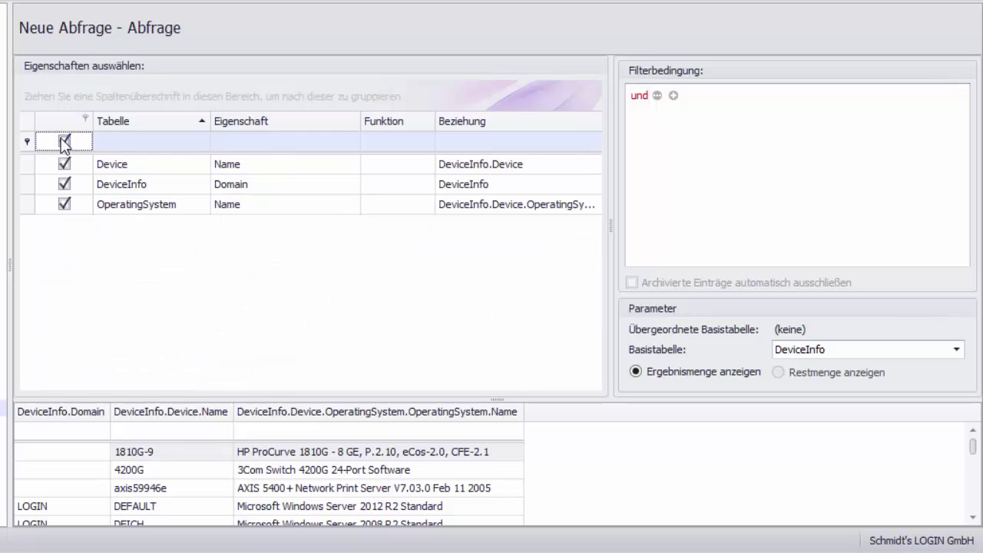
left_click(129, 186)
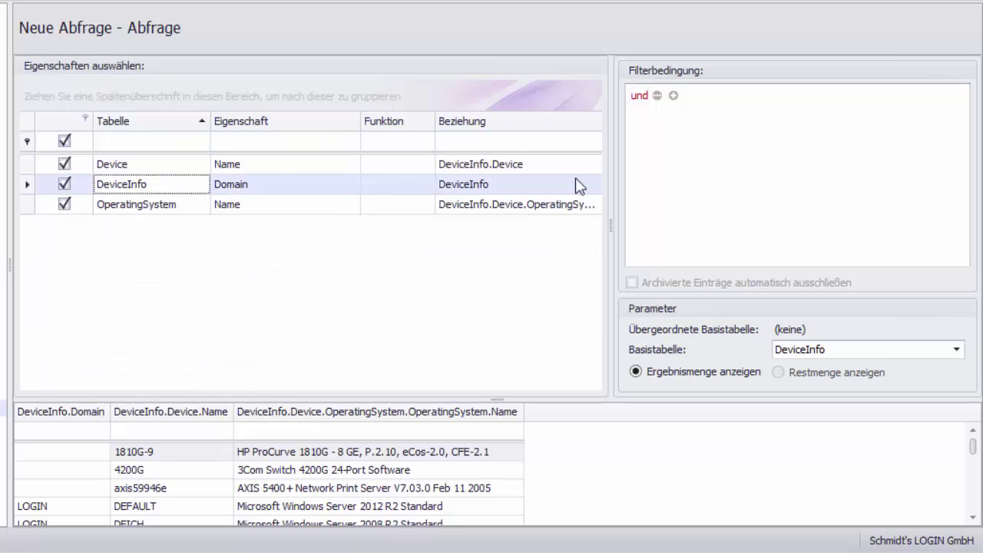
Add a filter condition to the query requiring the DeviceInfo Domain to contain (enthält) "Login"
left_click_drag(576, 178, 715, 138)
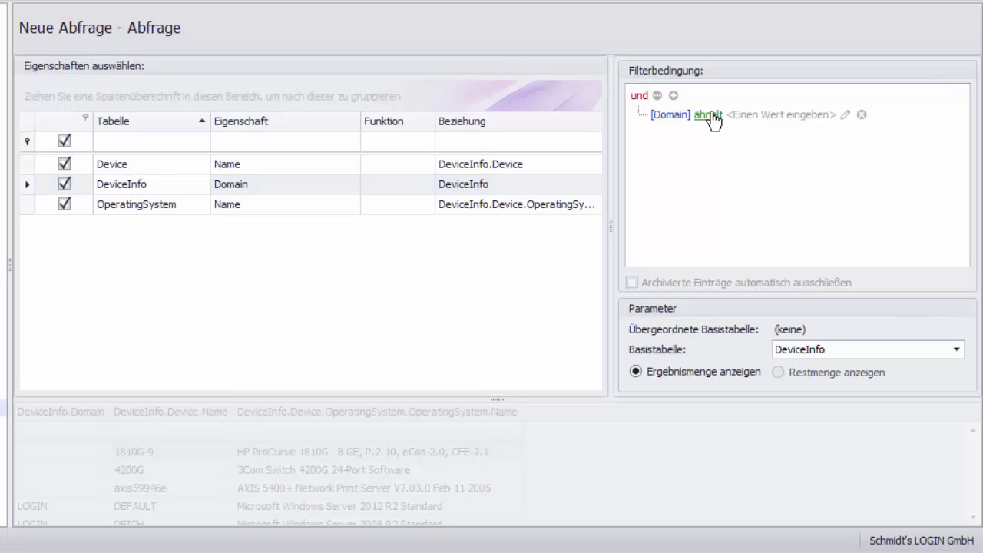
left_click(708, 114)
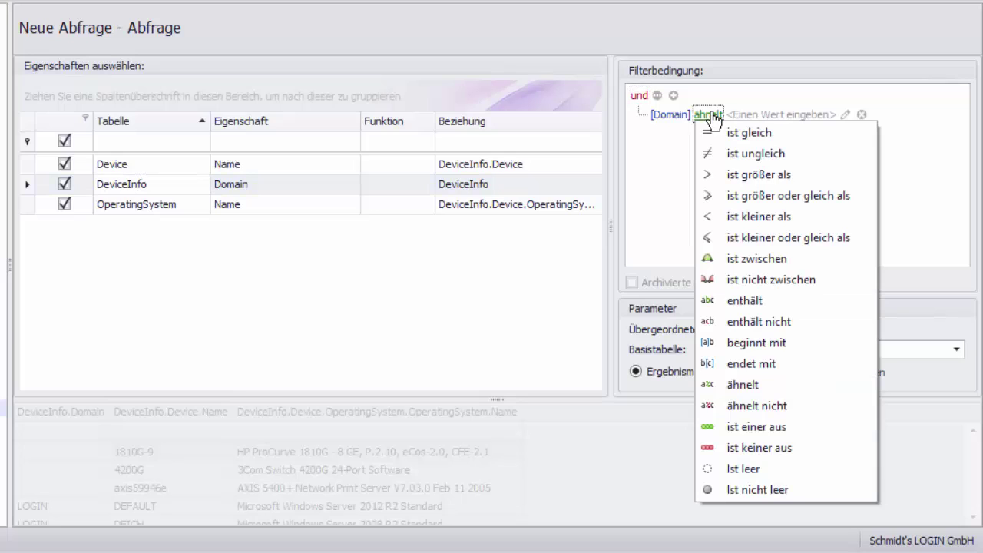
left_click(772, 303)
left_click(776, 119)
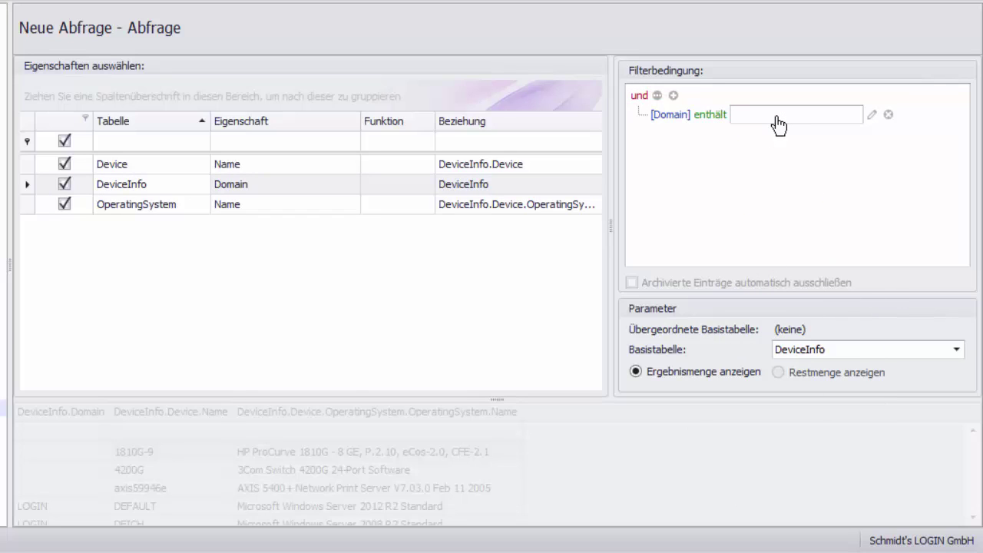
key("Return")
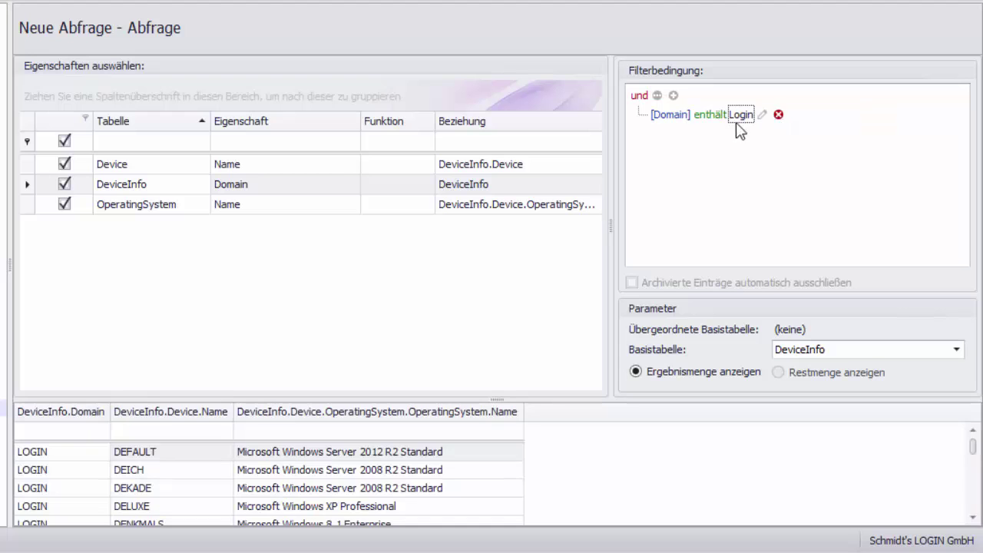
Add a second filter condition requiring the OperatingSystem Name to contain (enthält) "windows"
left_click_drag(140, 207, 693, 165)
left_click(902, 134)
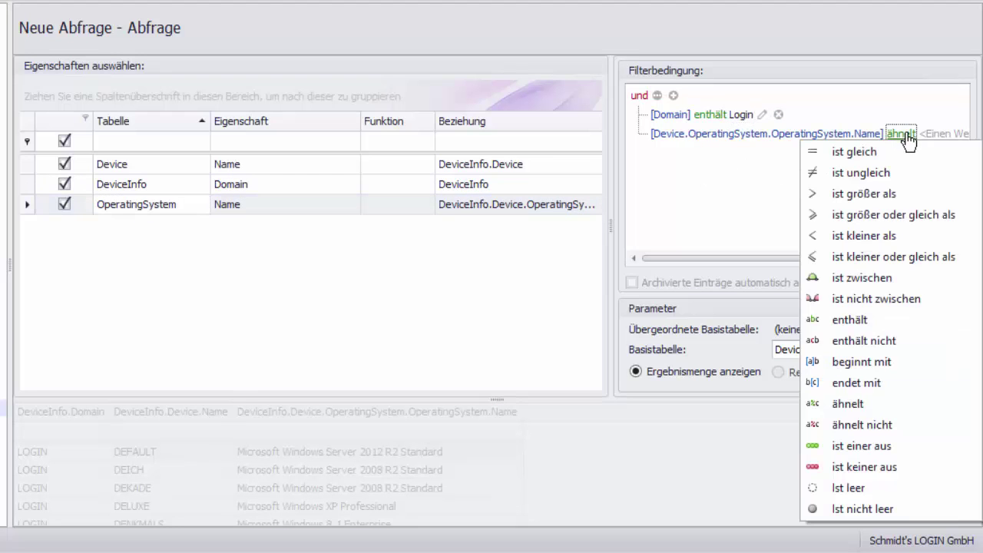
left_click(882, 321)
left_click(891, 134)
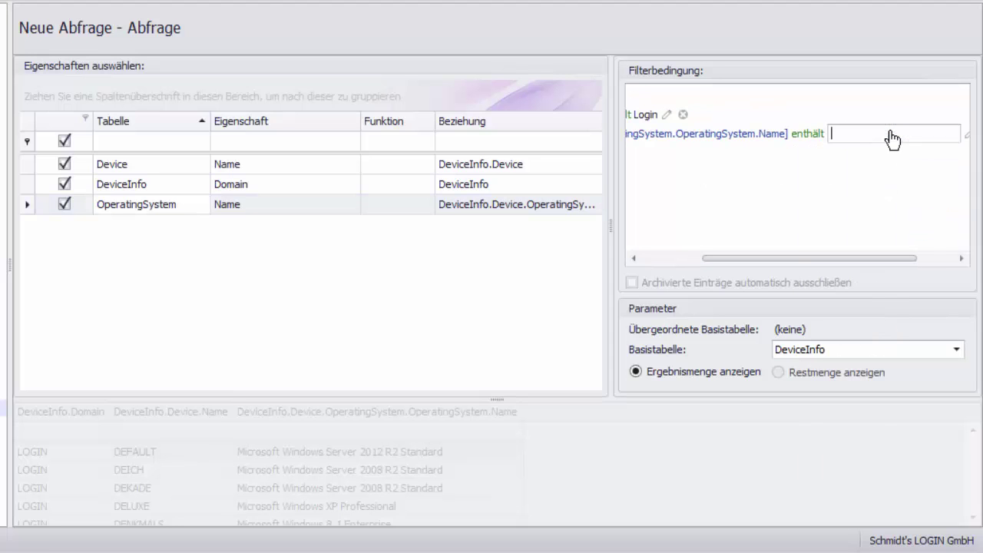
type("windows")
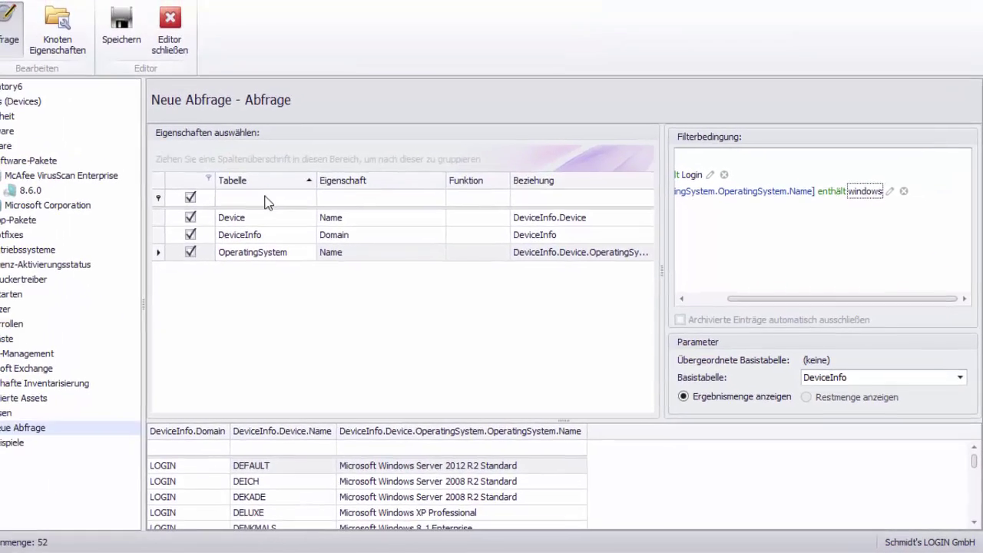
Remove the selected-only restriction from the property list and save the query
left_click(66, 140)
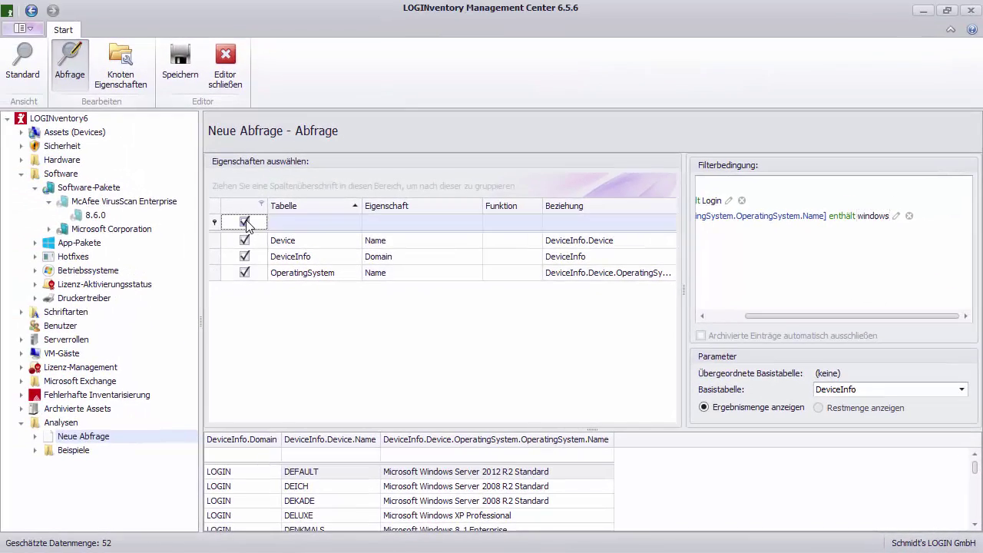
left_click(245, 223)
left_click(167, 67)
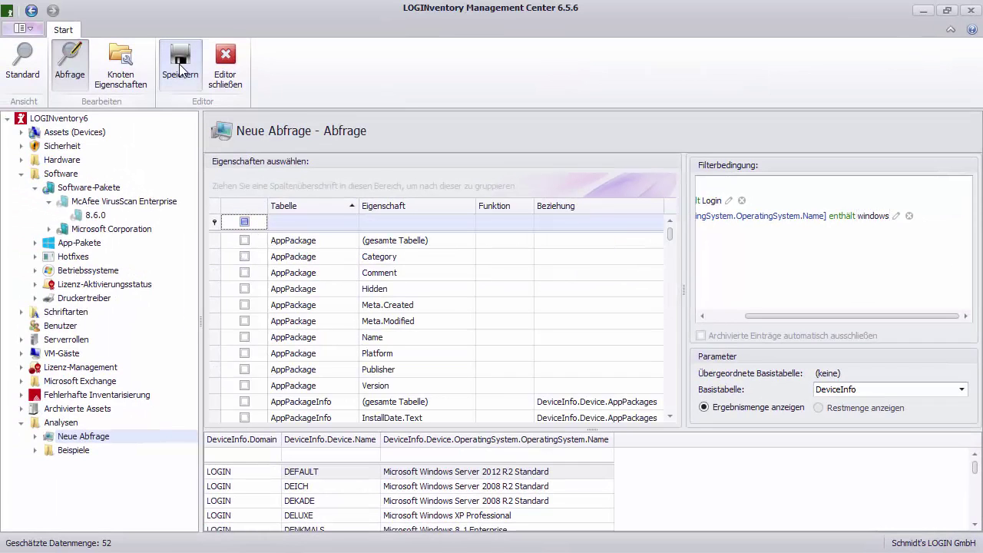
Show the saved query in the standard view and rename it as "Windows Rechner"
left_click(15, 71)
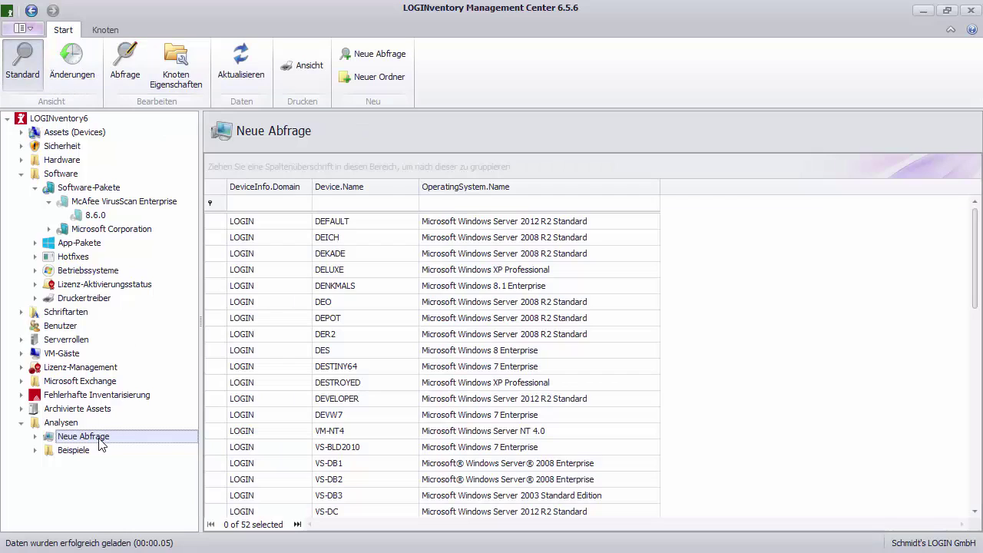
left_click(98, 439)
type("Windows Rechner")
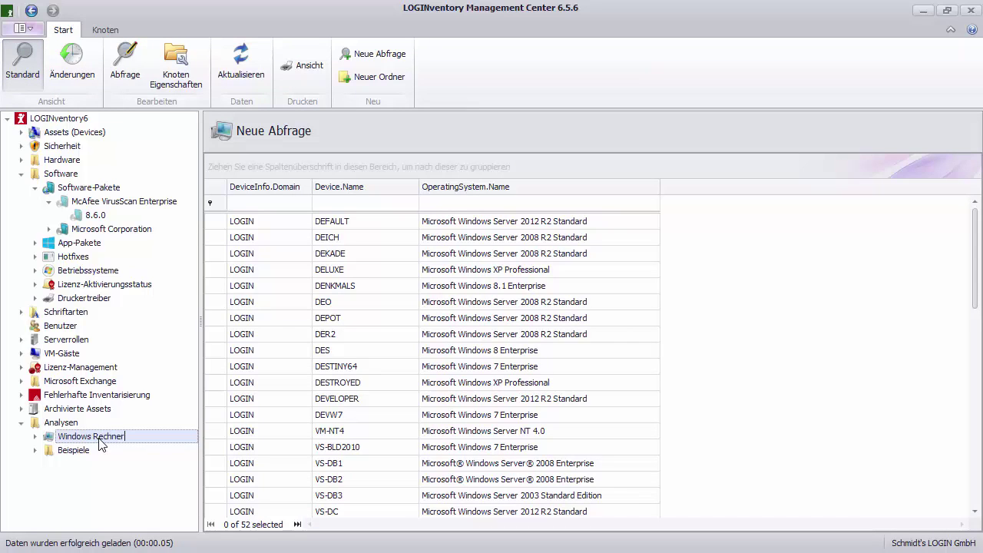
Create a new query under Windows Rechner and include the SoftwarePackage Name and Version properties, filtering the tables by "software"
right_click(100, 444)
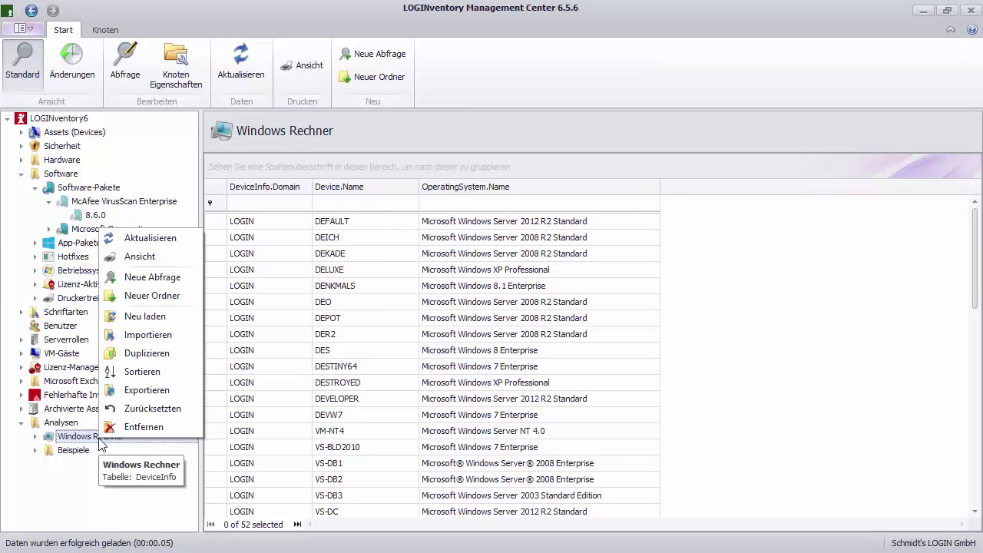
left_click(152, 278)
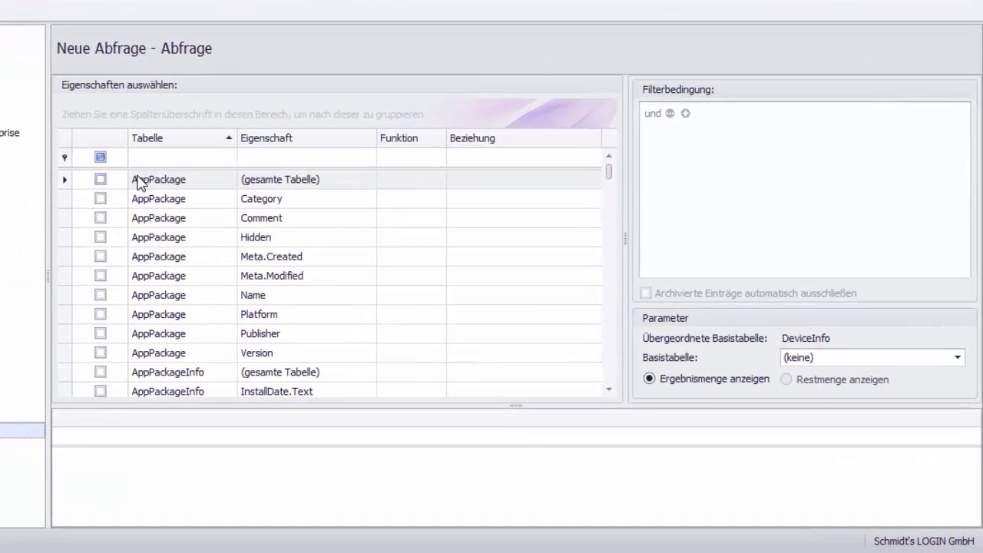
left_click(244, 199)
type("software")
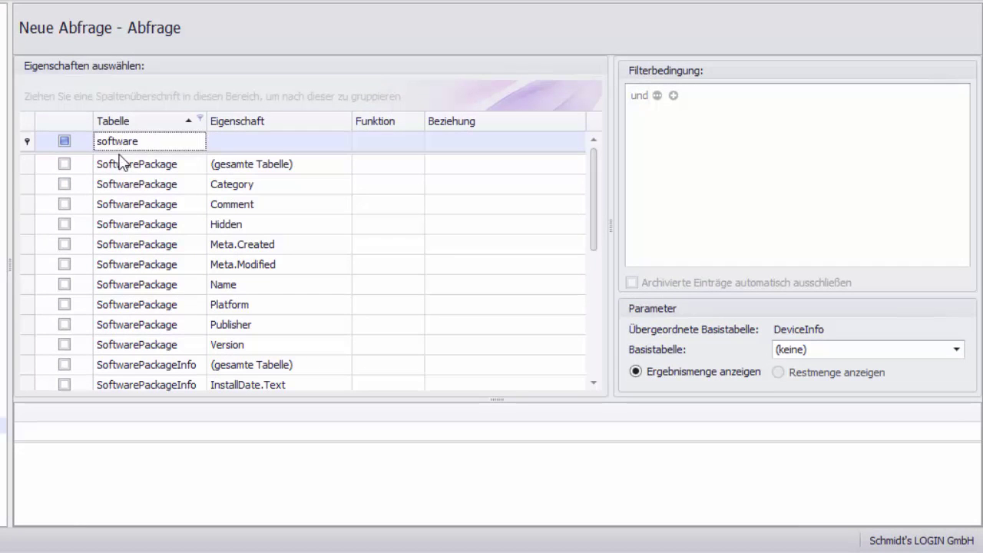
left_click(63, 285)
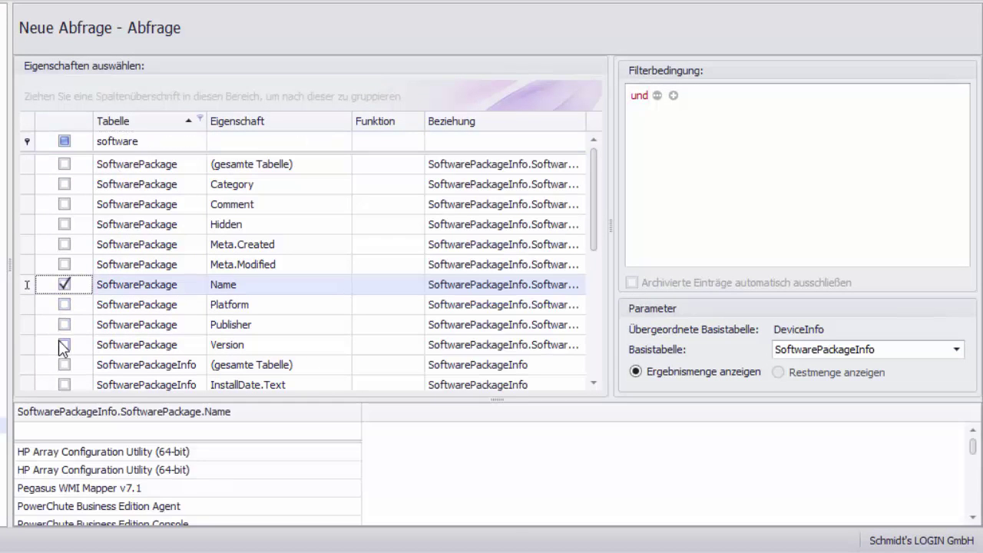
left_click(63, 344)
Add a filter condition requiring the SoftwarePackage Name to contain (enthält) "mcafee virus"
left_click_drag(114, 285, 688, 139)
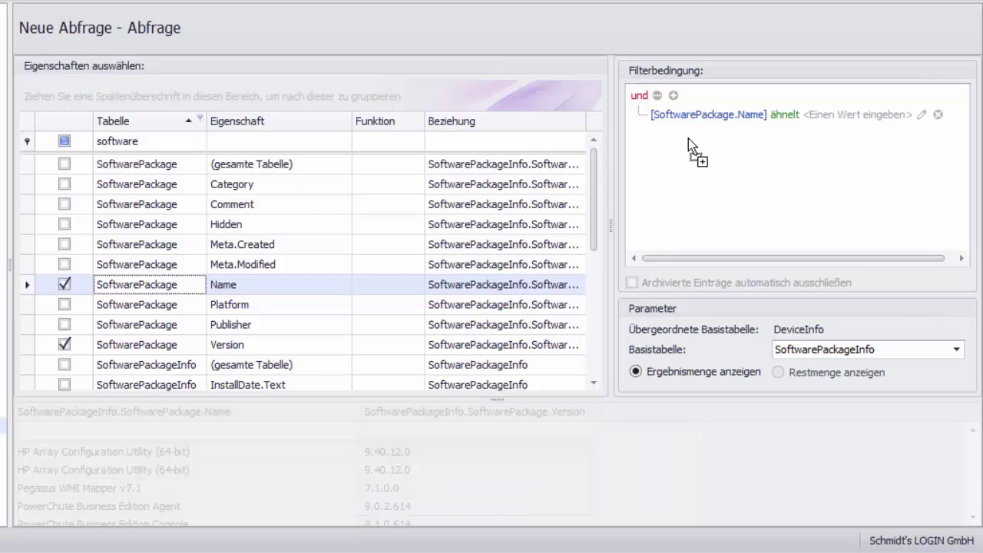
left_click(785, 115)
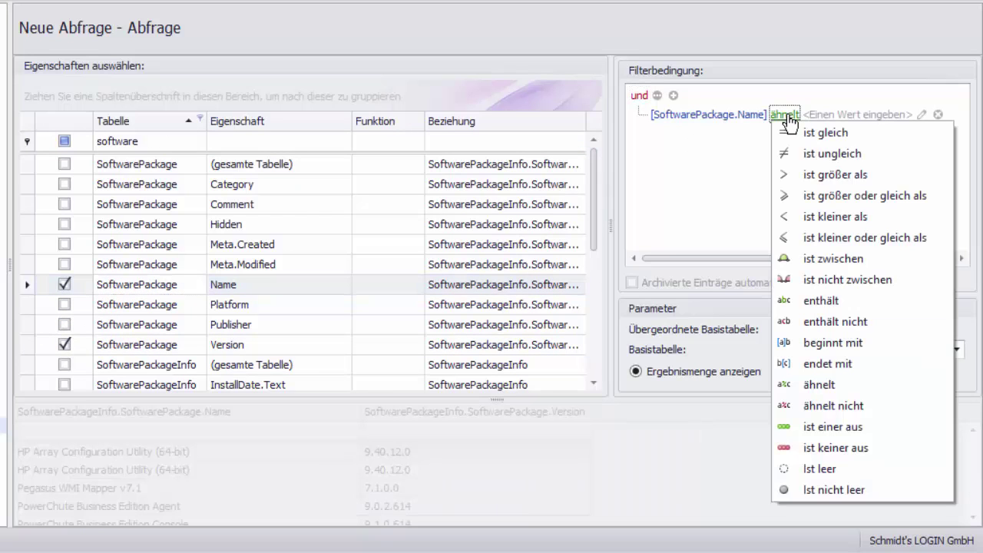
left_click(823, 300)
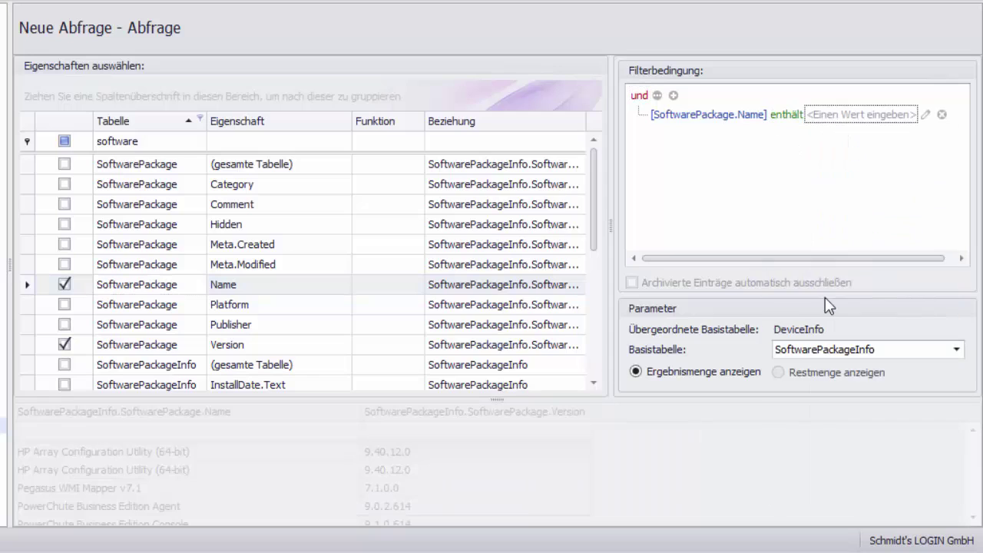
left_click(850, 115)
type("mcafee virus")
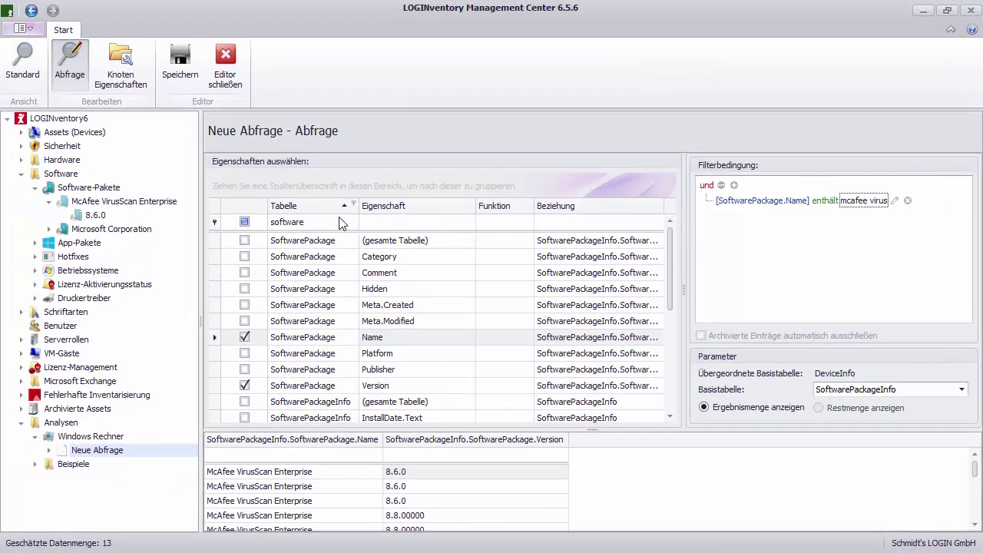
Clear the "software" table filter from the property list and save the subquery
left_click(342, 222)
key("BackSpace")
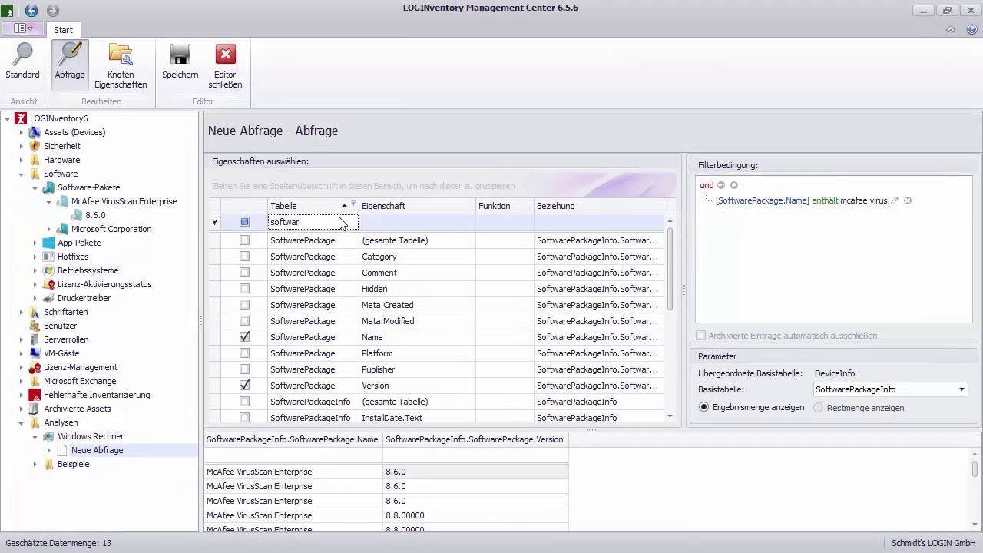
key("BackSpace")
key("BackSpace")
key("BackSpace")
key("BackSpace")
key("BackSpace")
key("BackSpace")
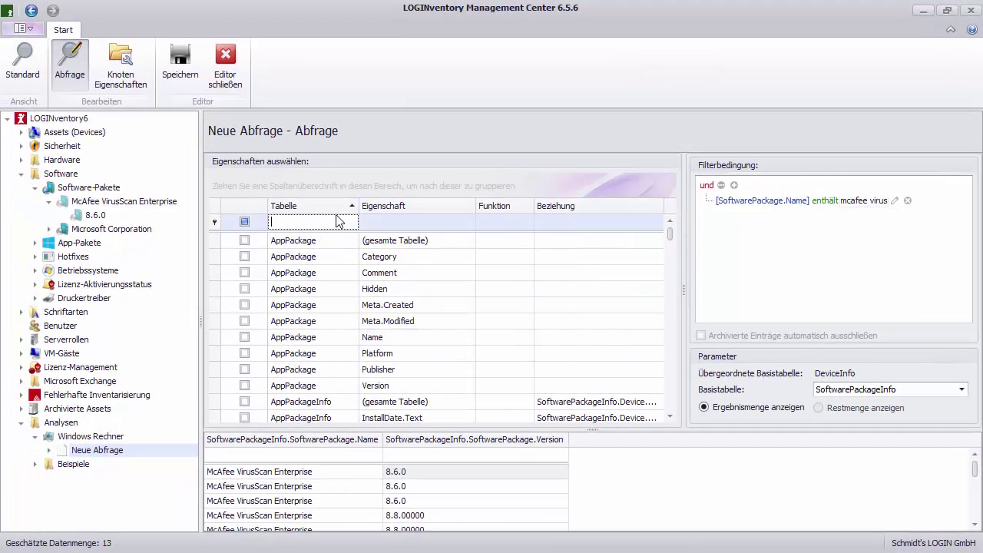
left_click(182, 63)
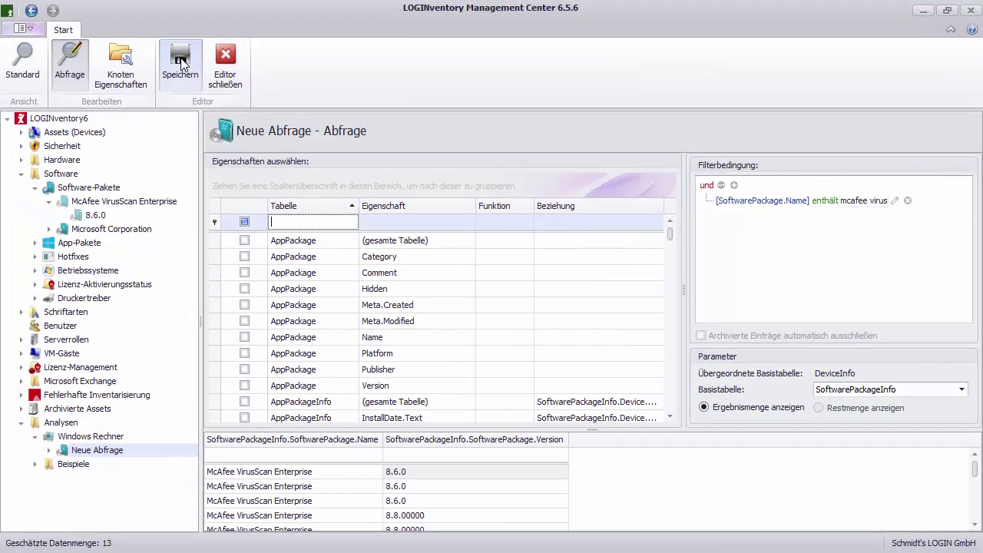
Show the subquery in the standard view and rename it as "McAfee"
left_click(11, 68)
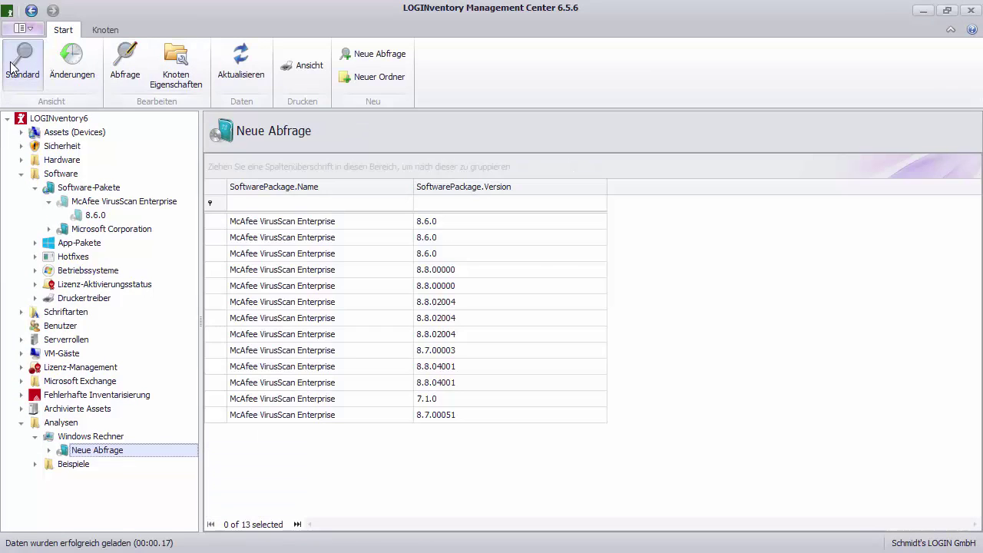
left_click(102, 450)
type("M")
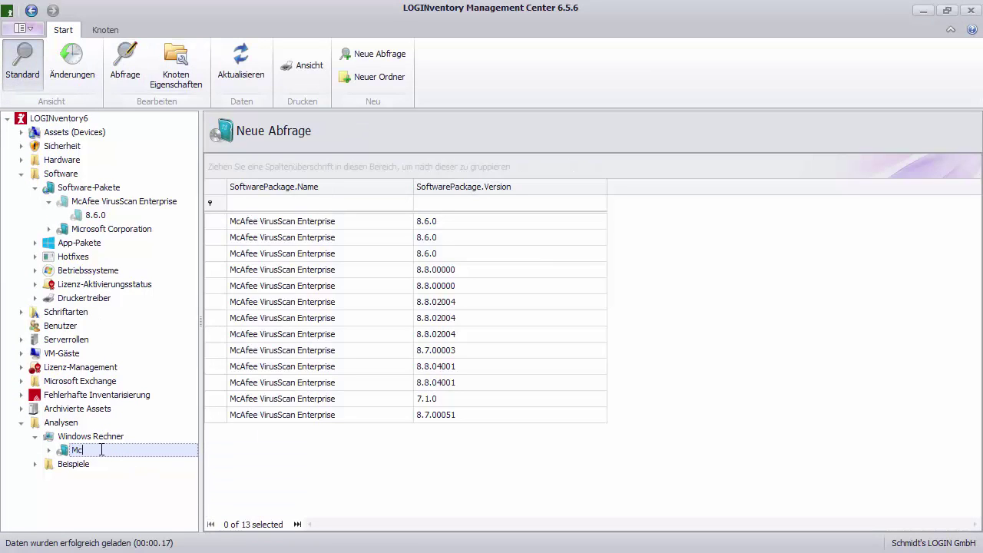
type("cAfee")
key("Return")
Create a new query under McAfee with Device as its base table and save it
right_click(102, 450)
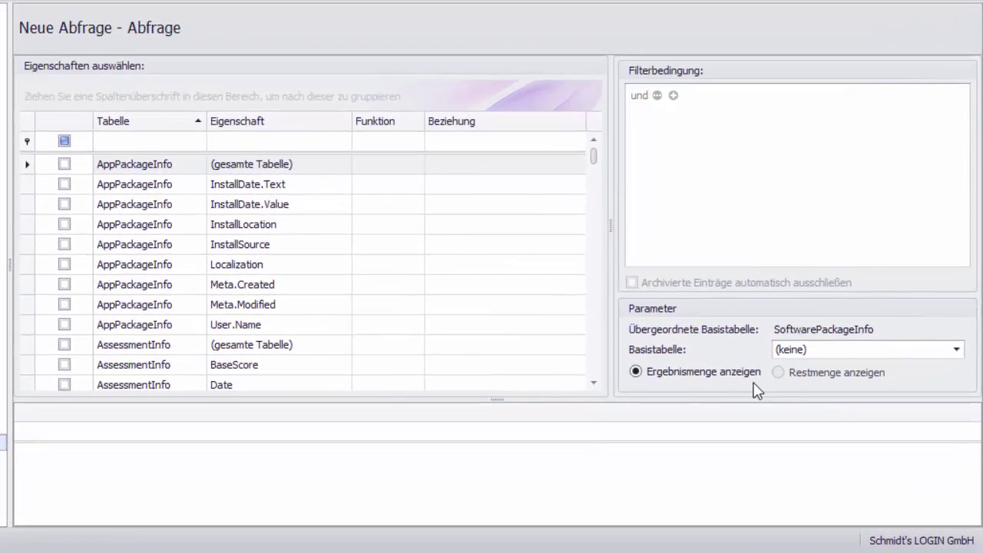
left_click(941, 392)
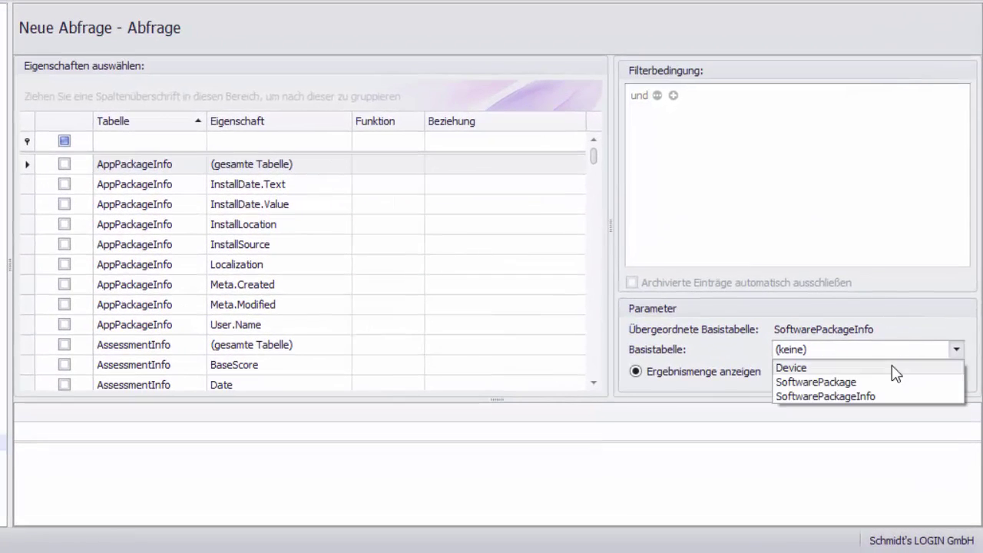
left_click(892, 366)
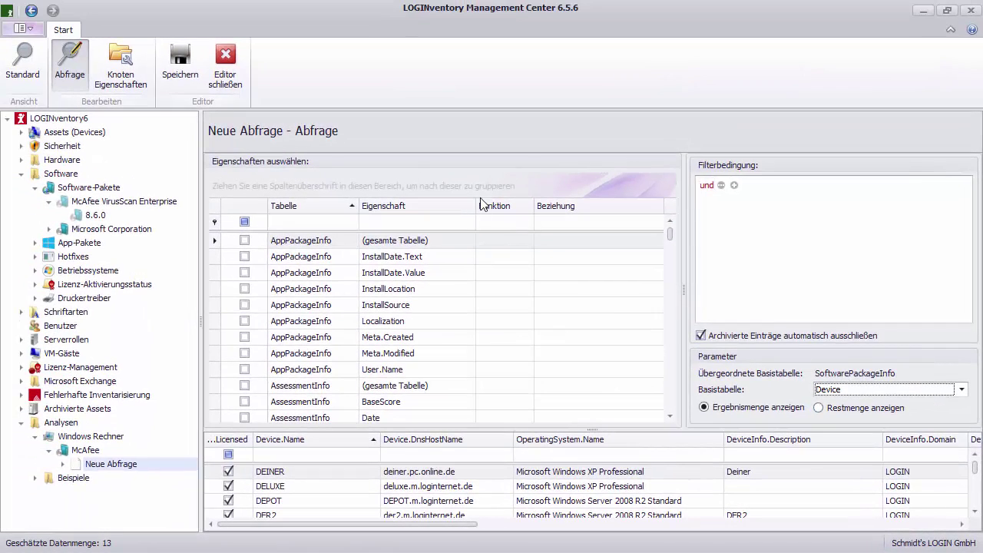
left_click(182, 67)
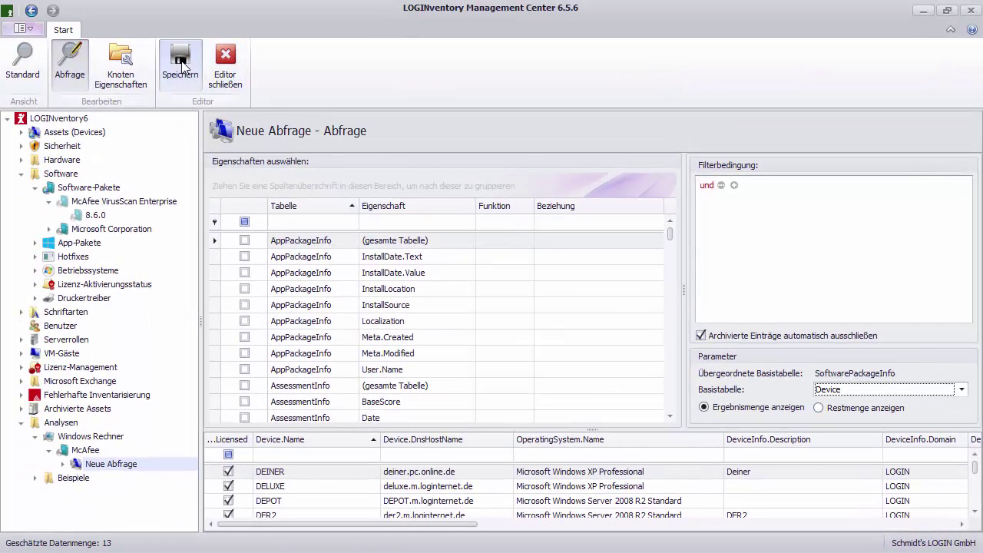
Show the new device query in the standard view and rename it as "Rechner mit McAfee"
left_click(12, 67)
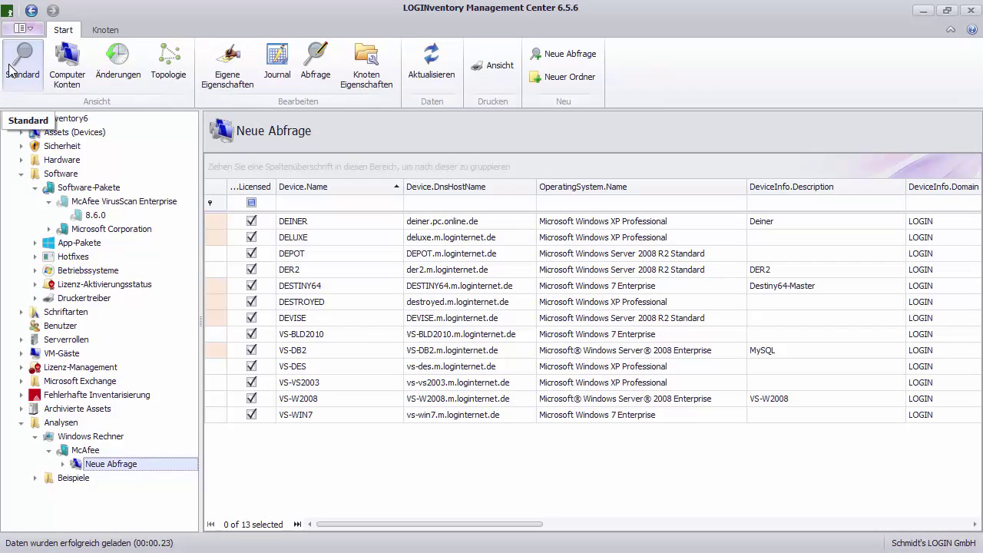
left_click(107, 465)
type("Re")
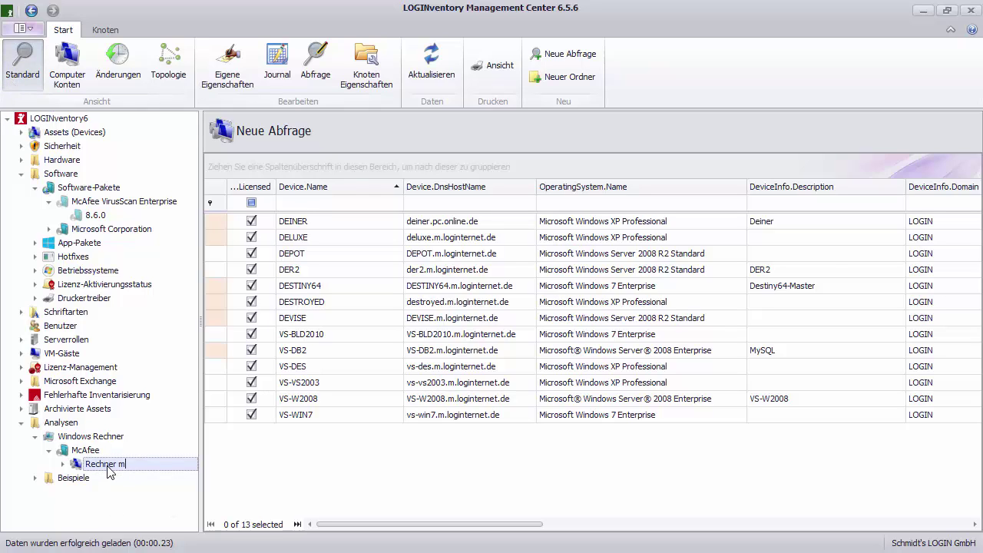
type("chner mit McAfee")
key("Return")
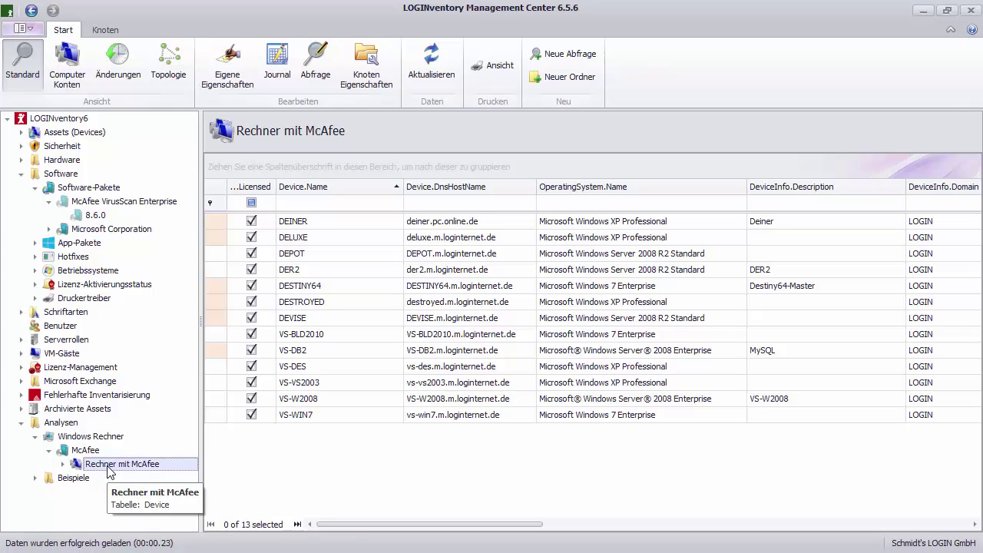
Create another query under McAfee with Device as its base table, set it to Restmenge anzeigen, and save it
left_click(90, 453)
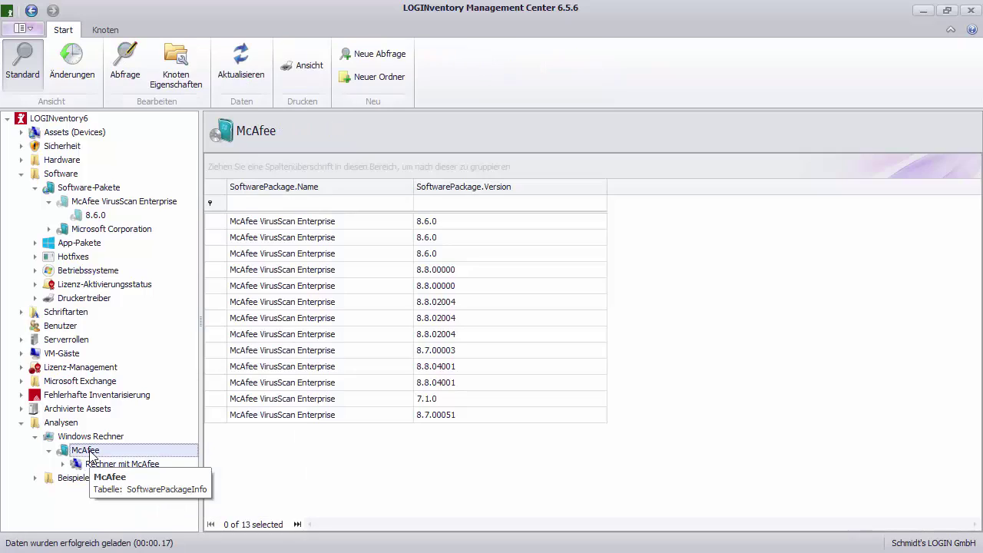
right_click(90, 453)
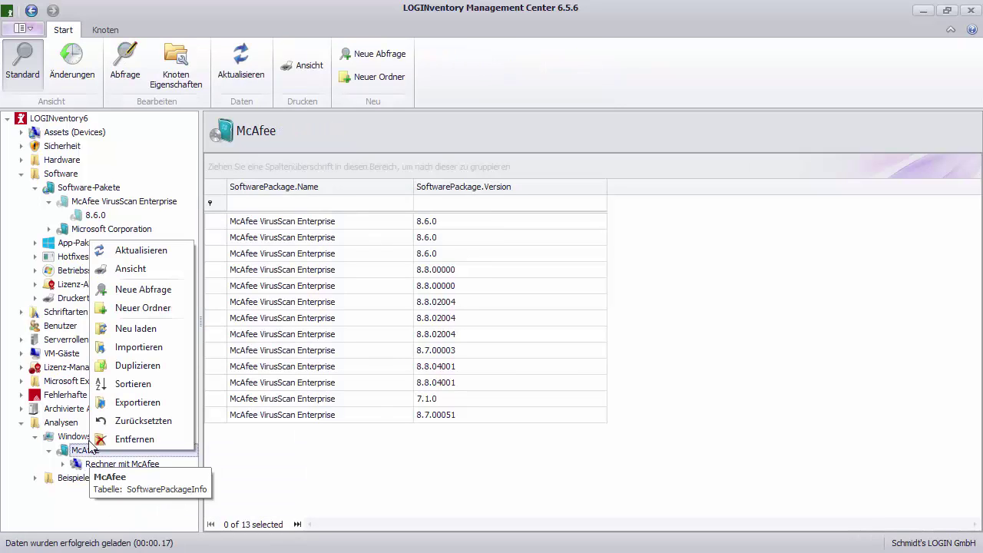
left_click(151, 289)
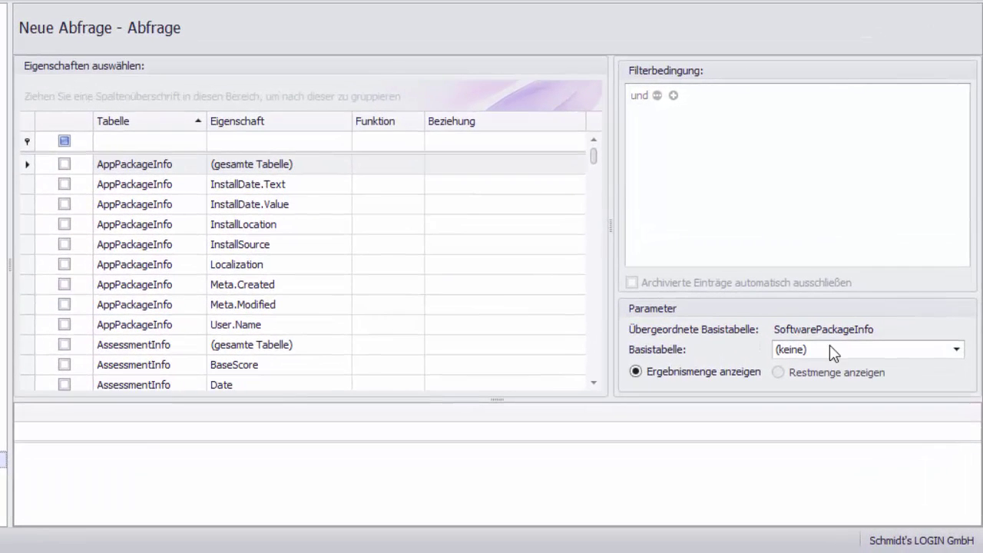
left_click(860, 387)
left_click(825, 366)
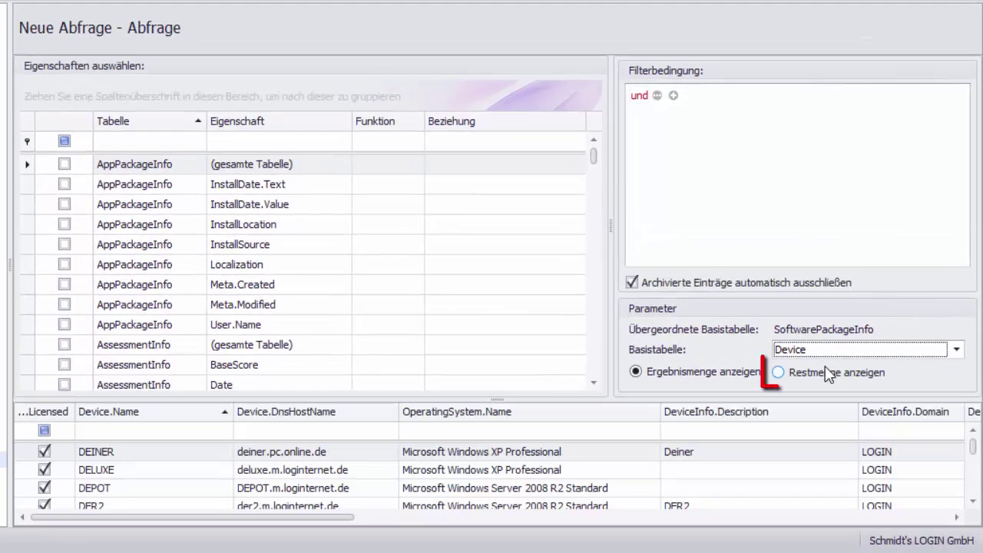
left_click(779, 373)
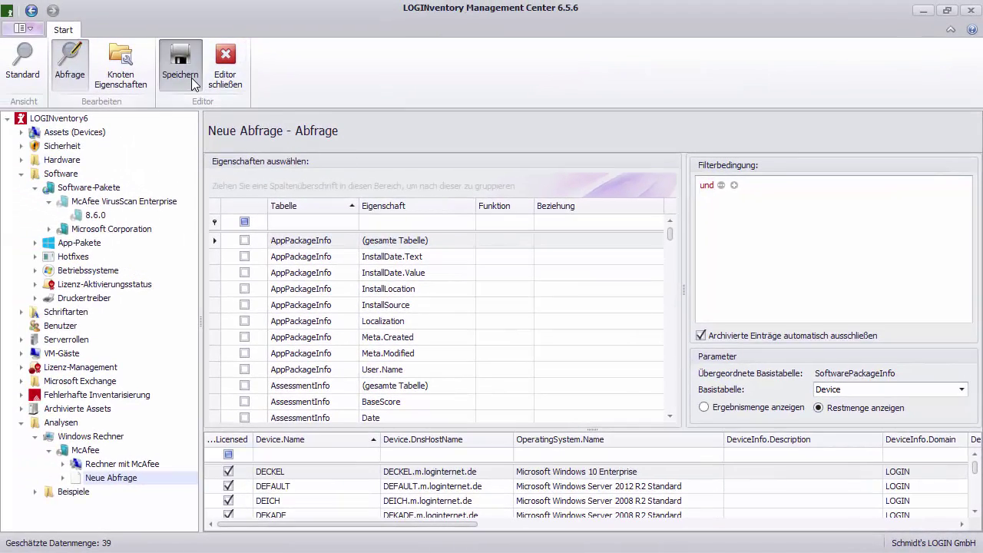
Show the Restmenge query in the standard view and start renaming it with "Rechner oh"
left_click(23, 64)
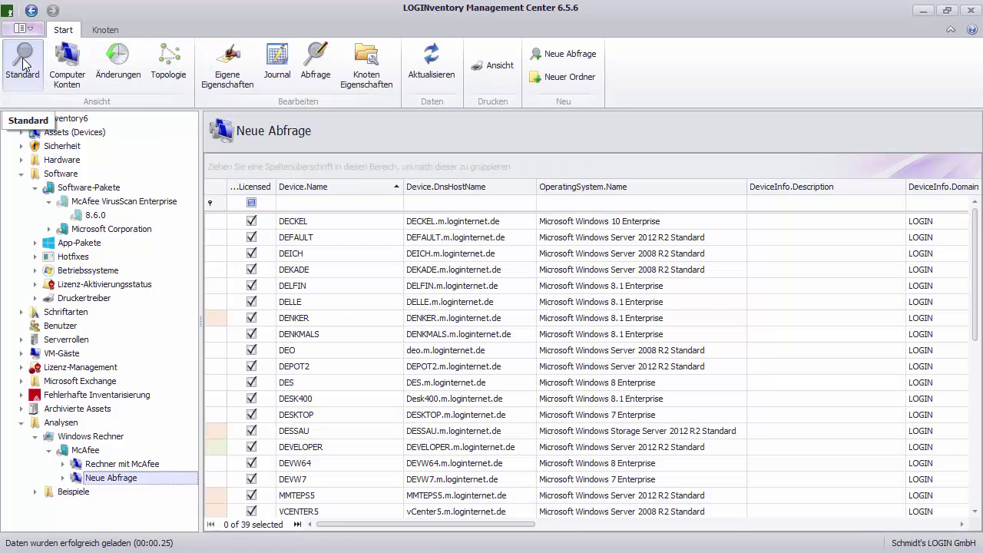
left_click(113, 478)
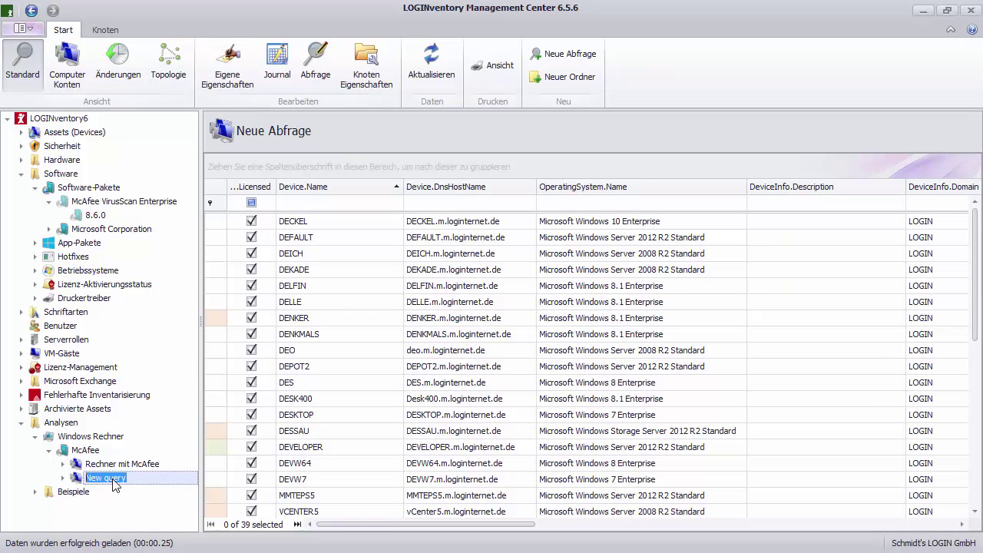
type("Rechner oh")
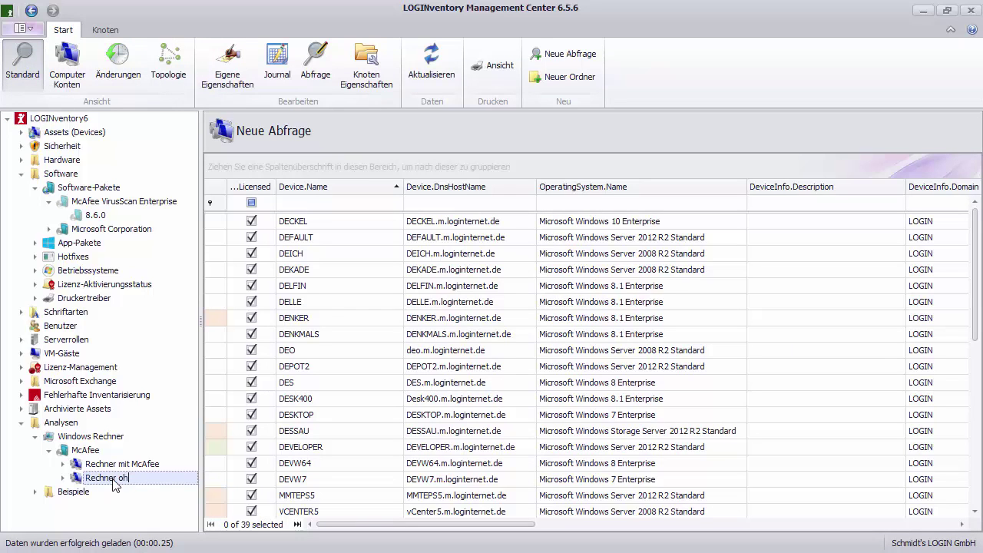